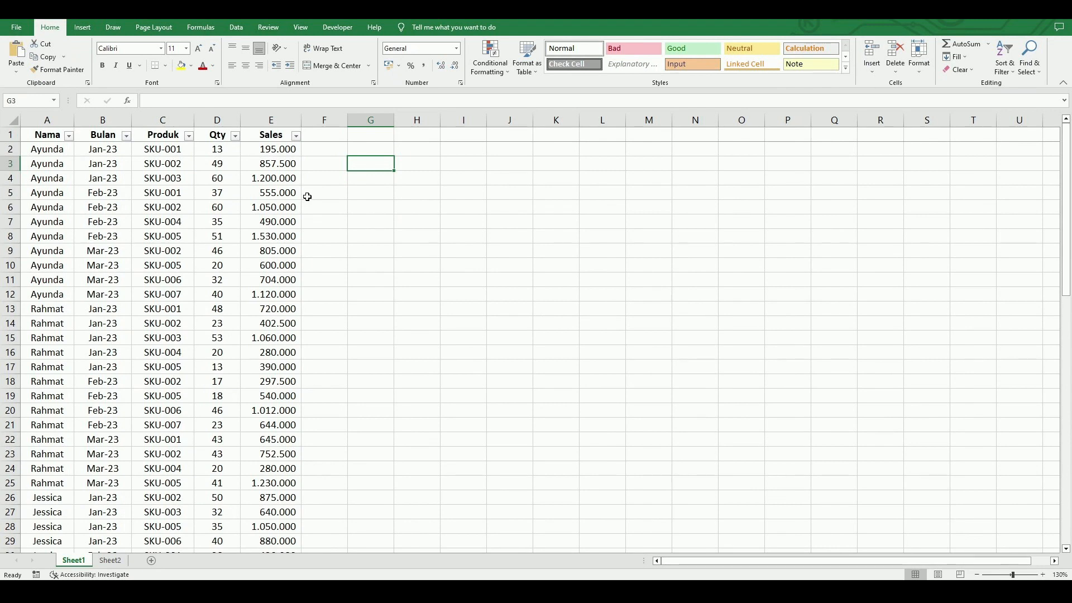
Create a PivotTable from the data range Sheet1!$A$1:$E$69, placed on the existing worksheet at cell G3.
click(161, 191)
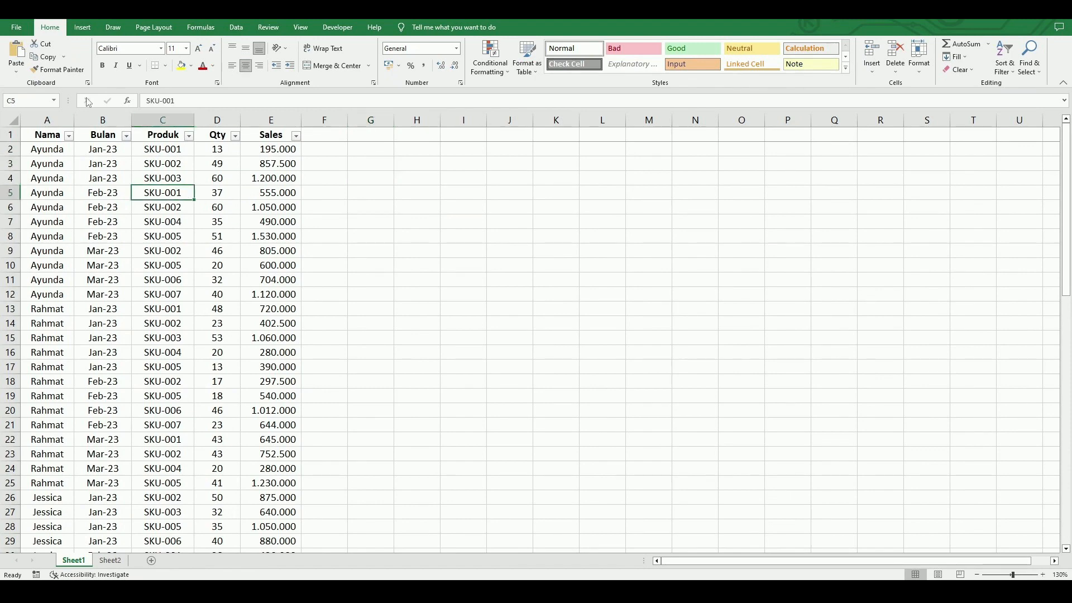
click(84, 32)
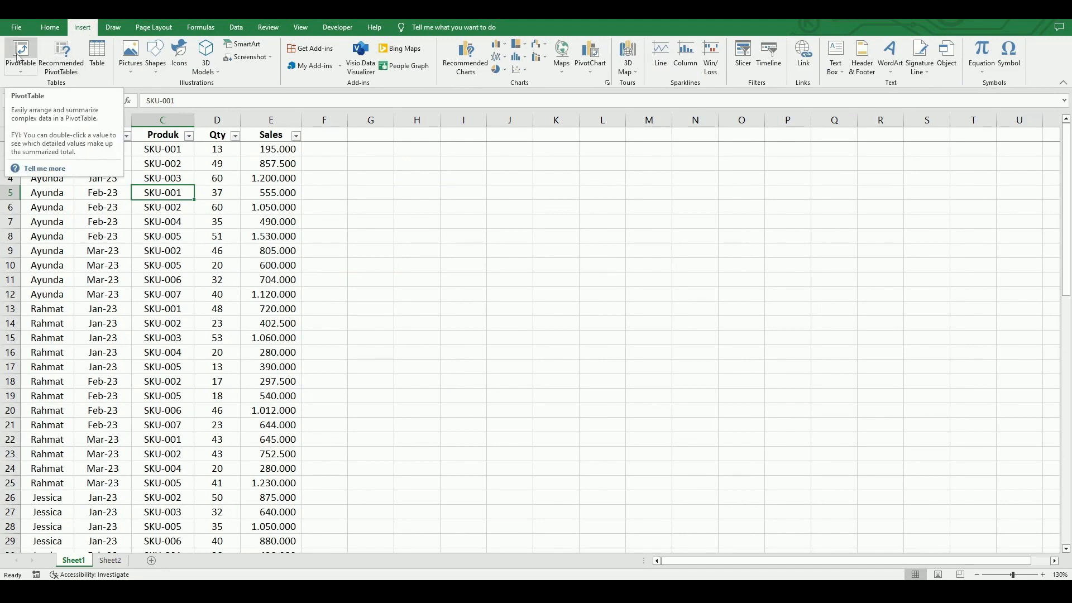
click(19, 55)
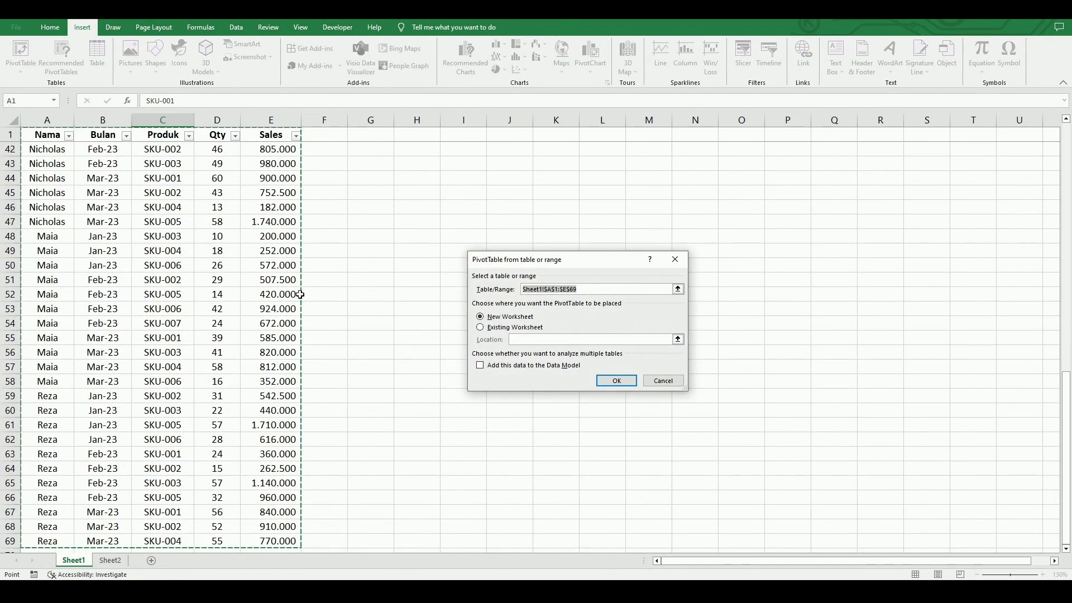
scroll(300, 295, up, 13)
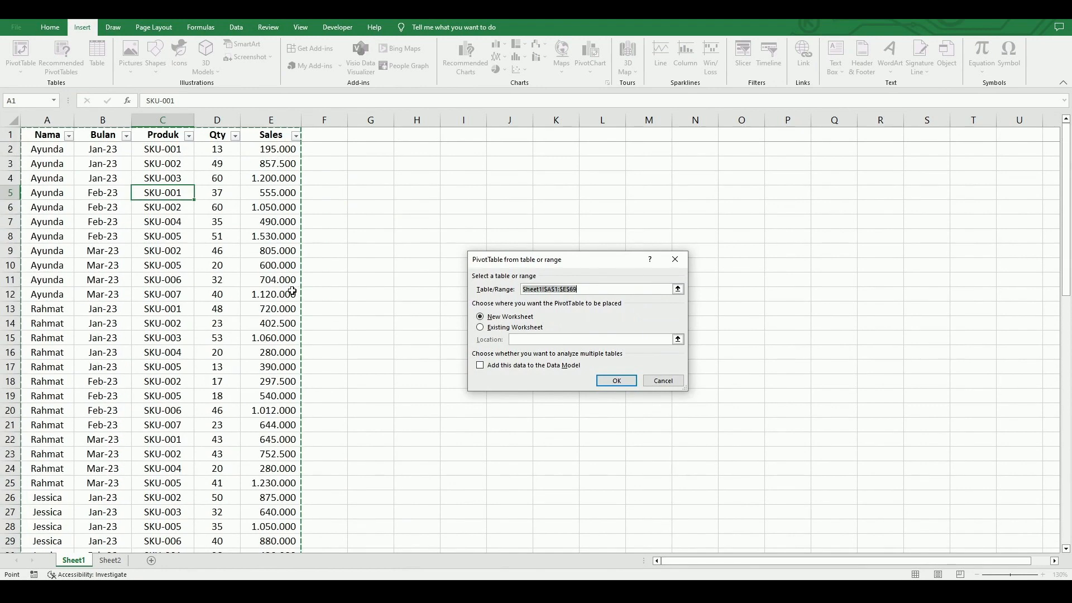
click(531, 329)
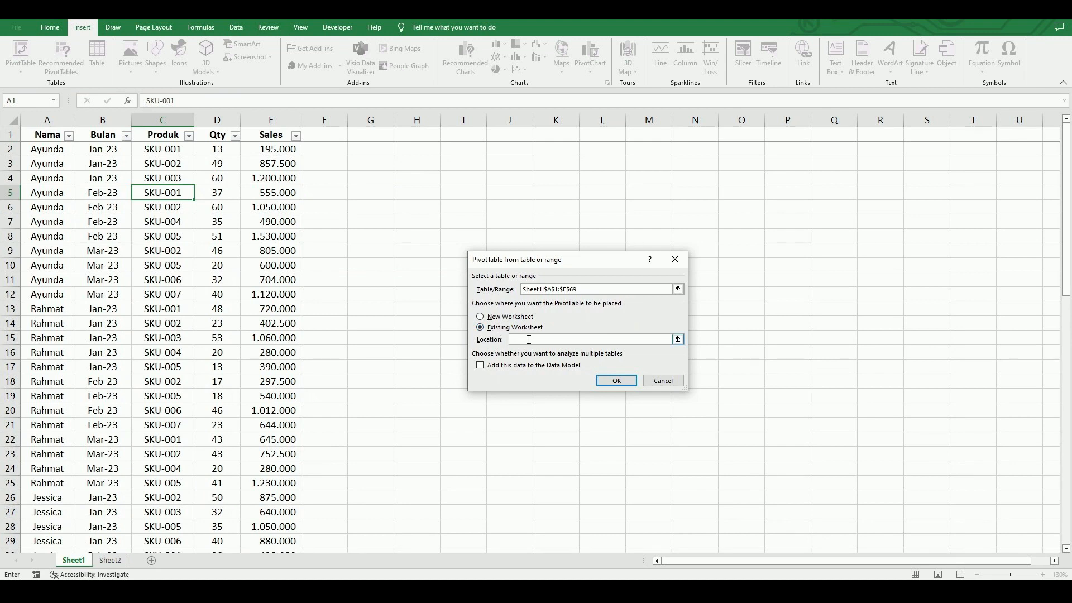
click(368, 163)
click(619, 382)
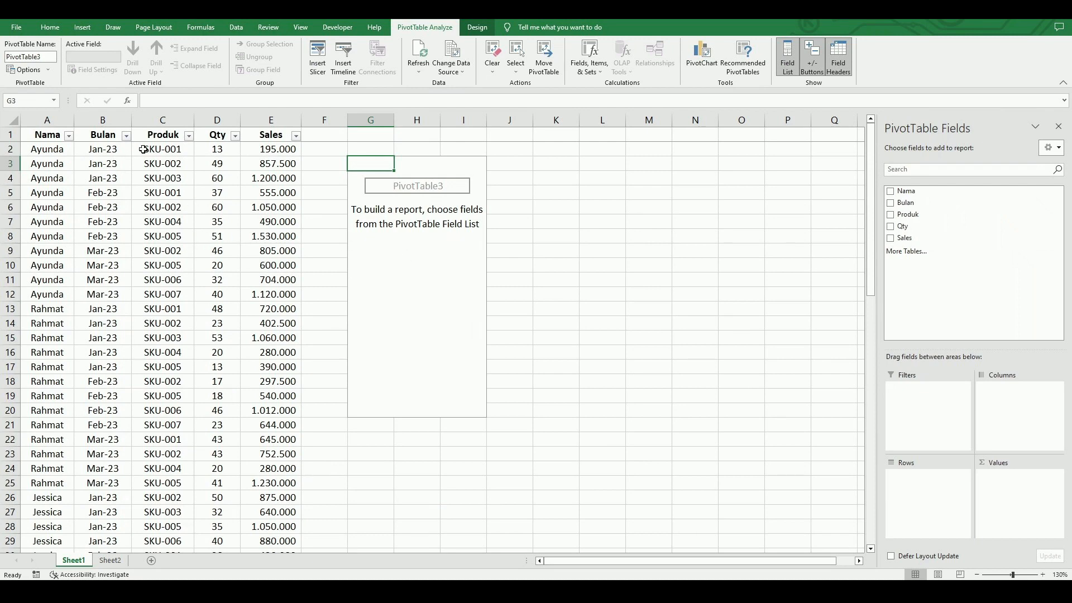
click(189, 136)
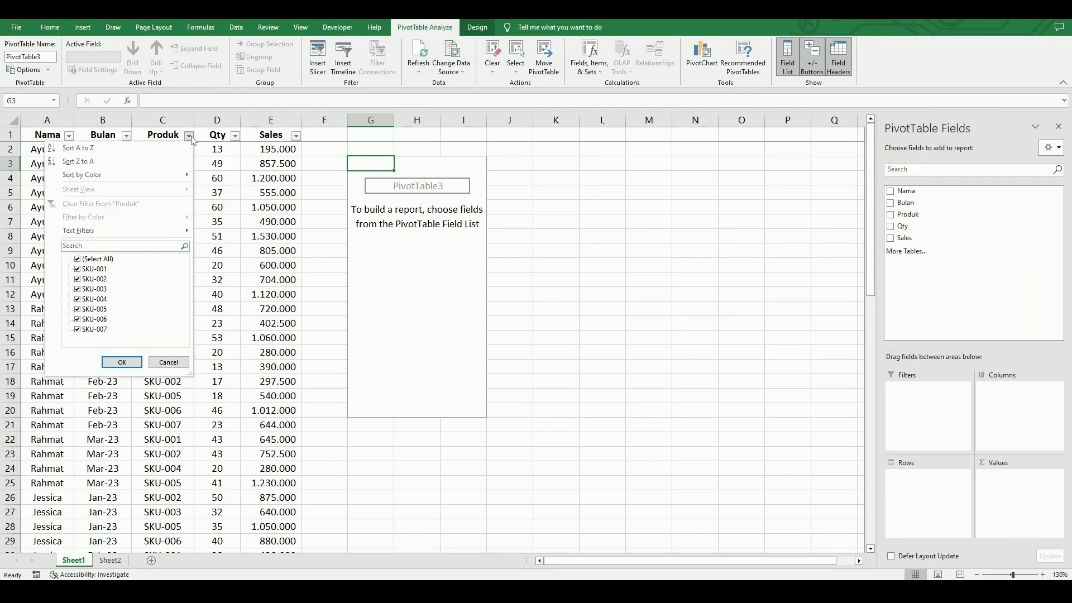
click(77, 289)
click(78, 290)
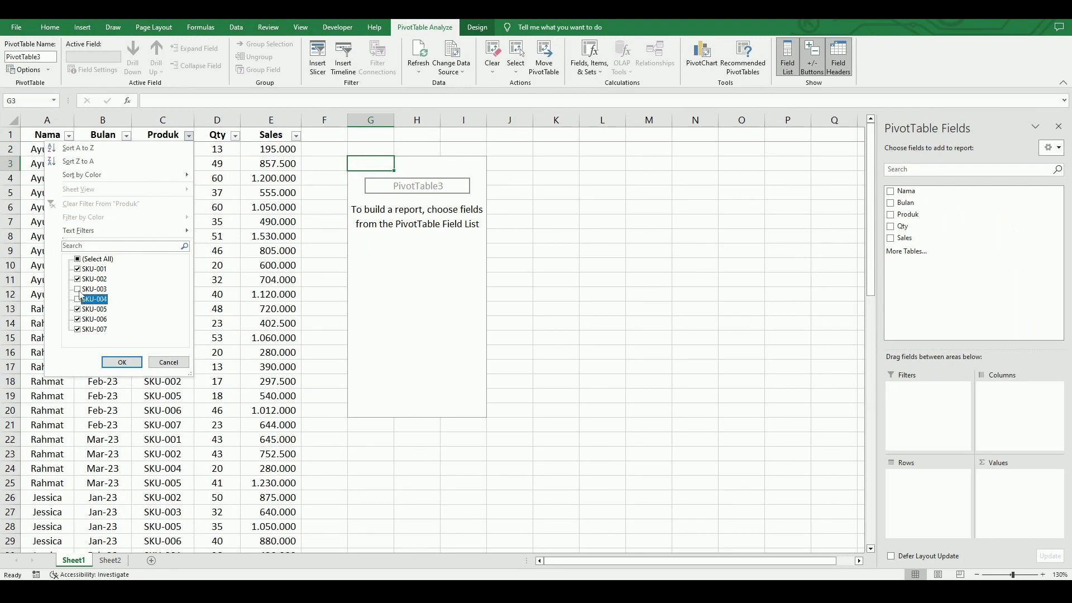
click(122, 363)
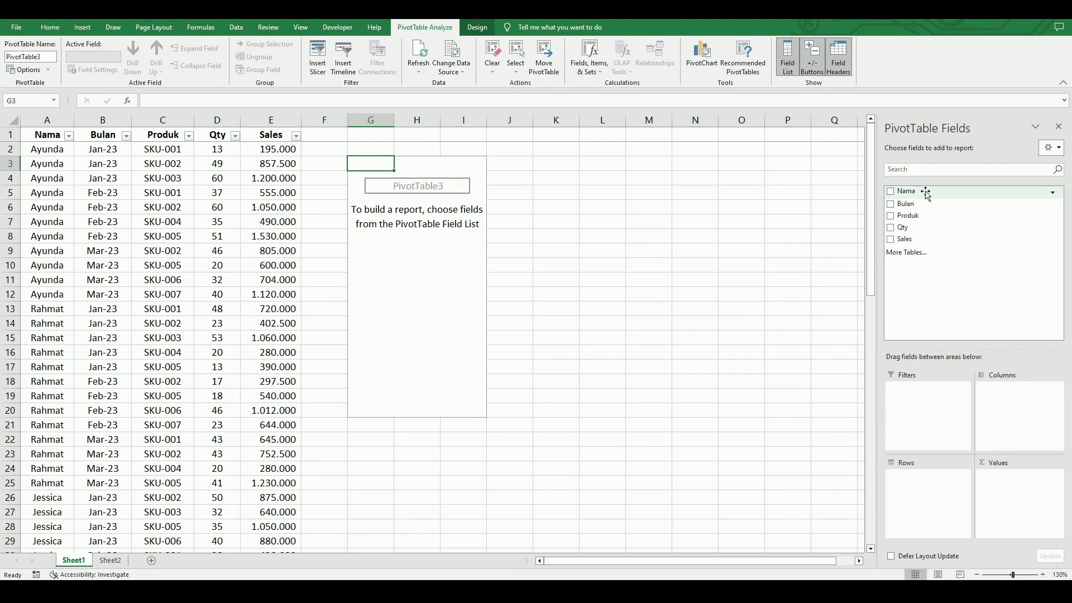
Set up the PivotTable with Nama as rows, trying it as columns in between, and Sales summed as values.
drag(926, 192, 916, 482)
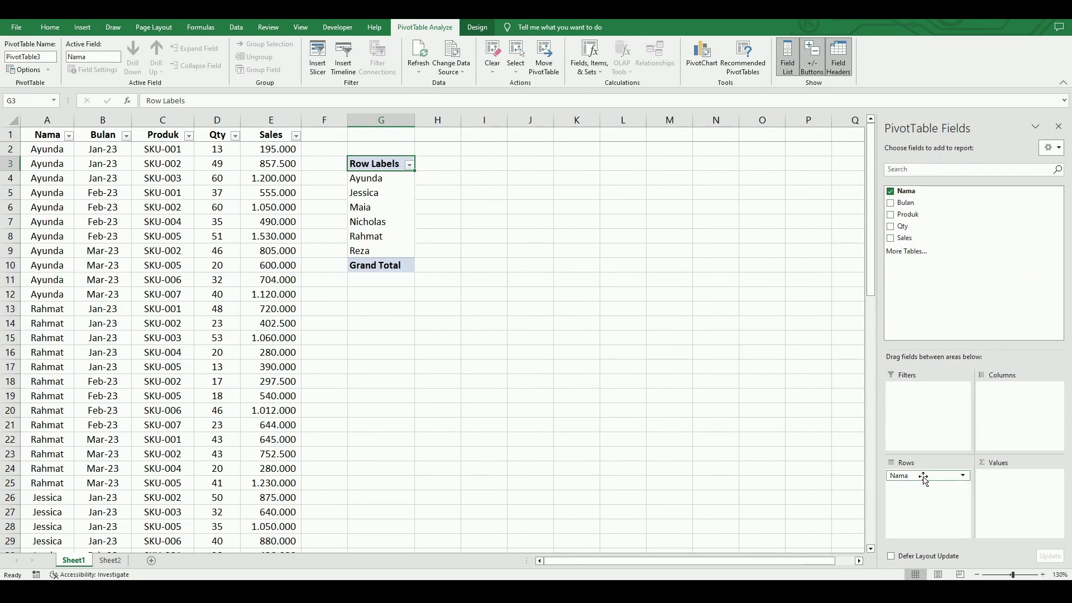
drag(926, 475, 1021, 410)
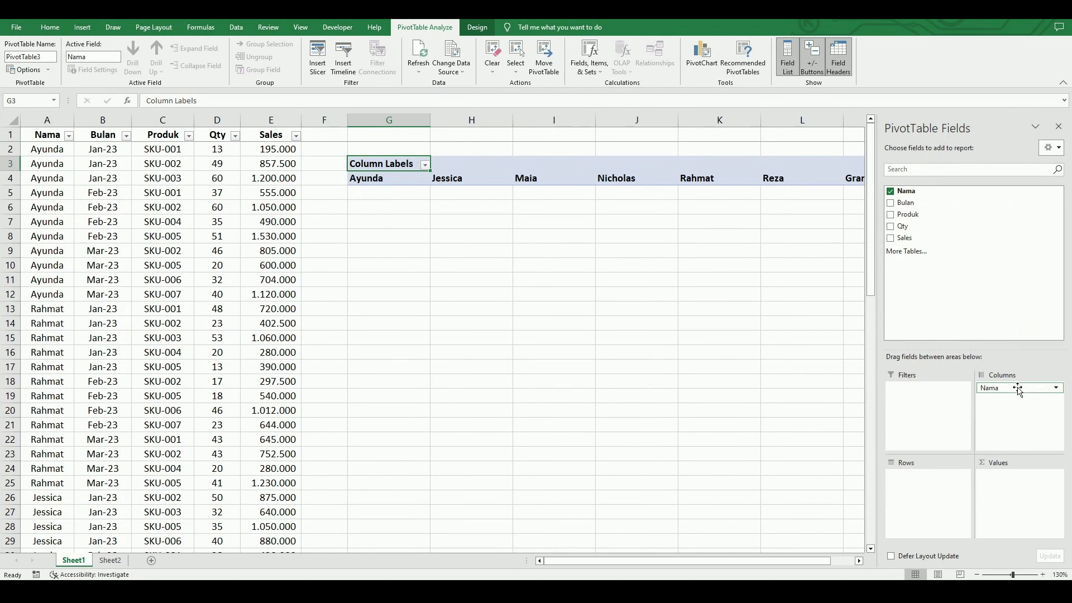
drag(1021, 389, 907, 492)
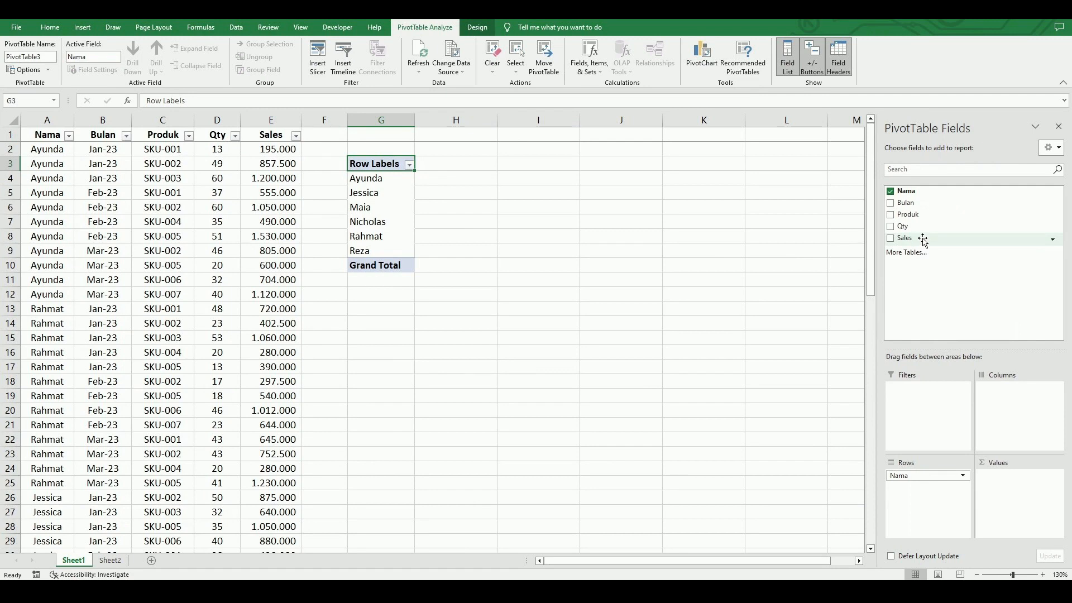
drag(922, 240, 1001, 489)
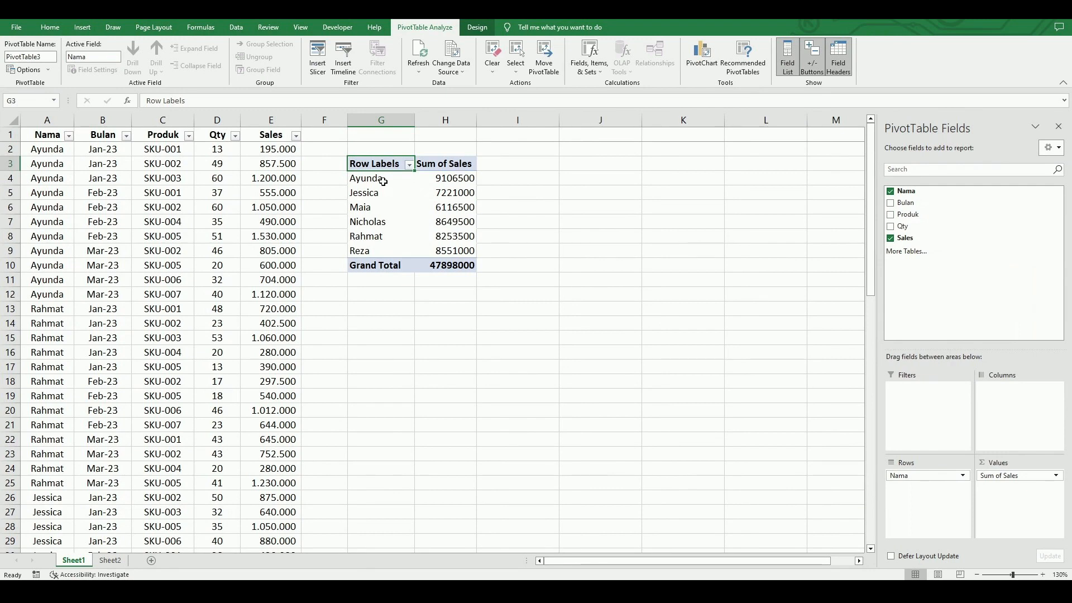
Split the sales summary by month across columns using Bulan, keeping only the Months grouping and removing Bulan itself.
mouse_move(436, 180)
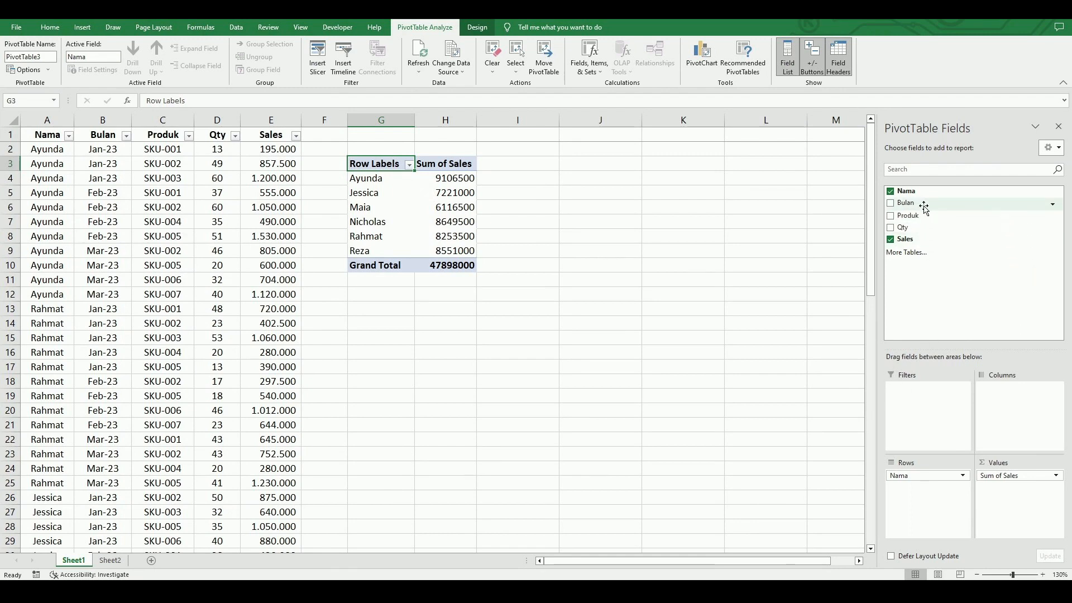
drag(924, 206, 1025, 411)
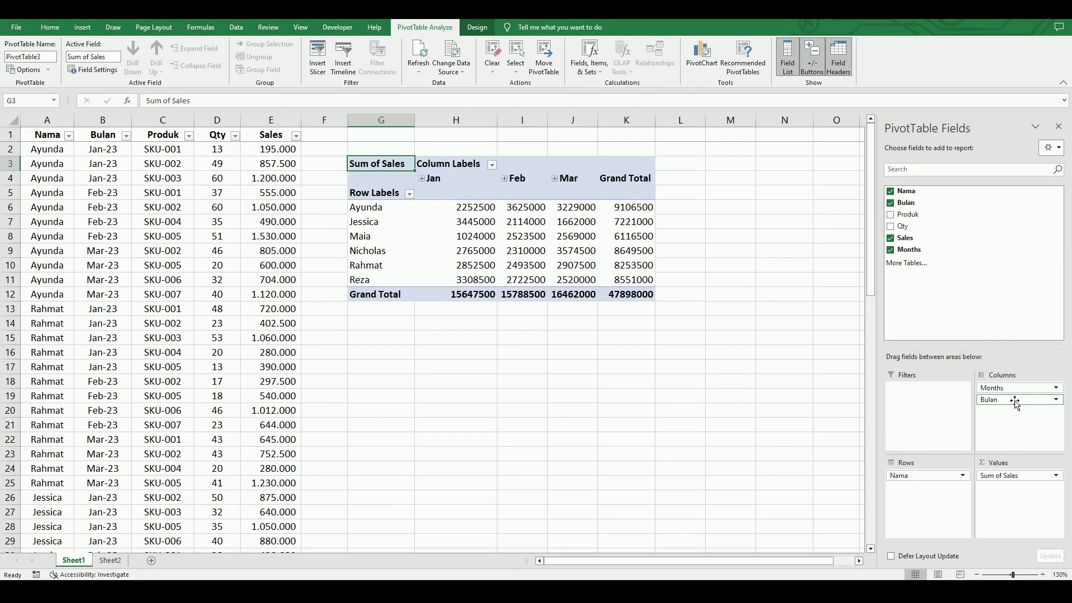
drag(1015, 403, 975, 254)
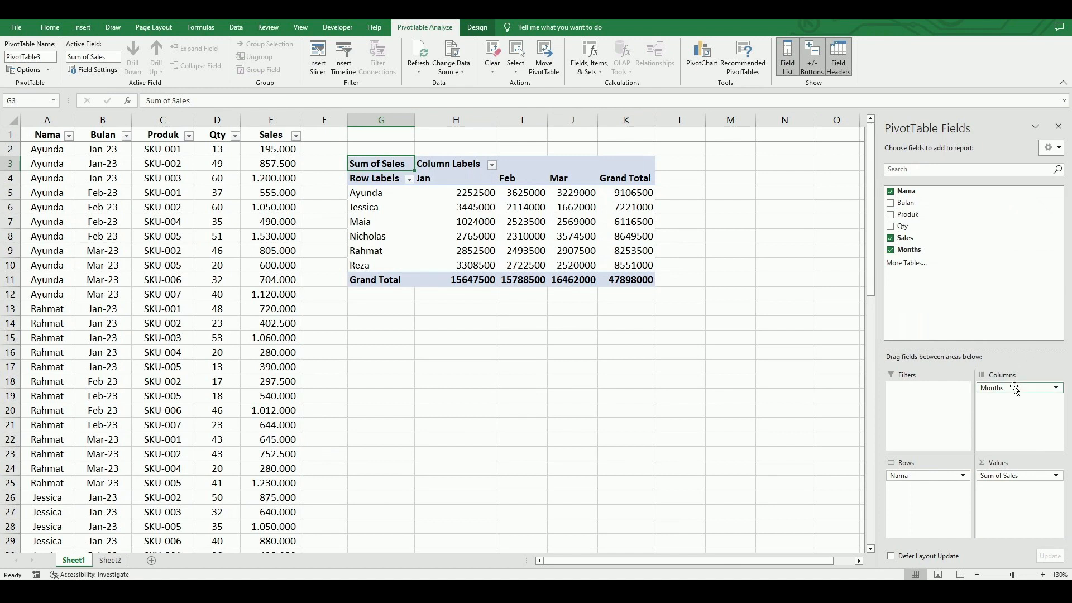
Move Months into the rows above Nama and expand the Jan, Feb and Mar groups.
drag(1017, 390, 930, 507)
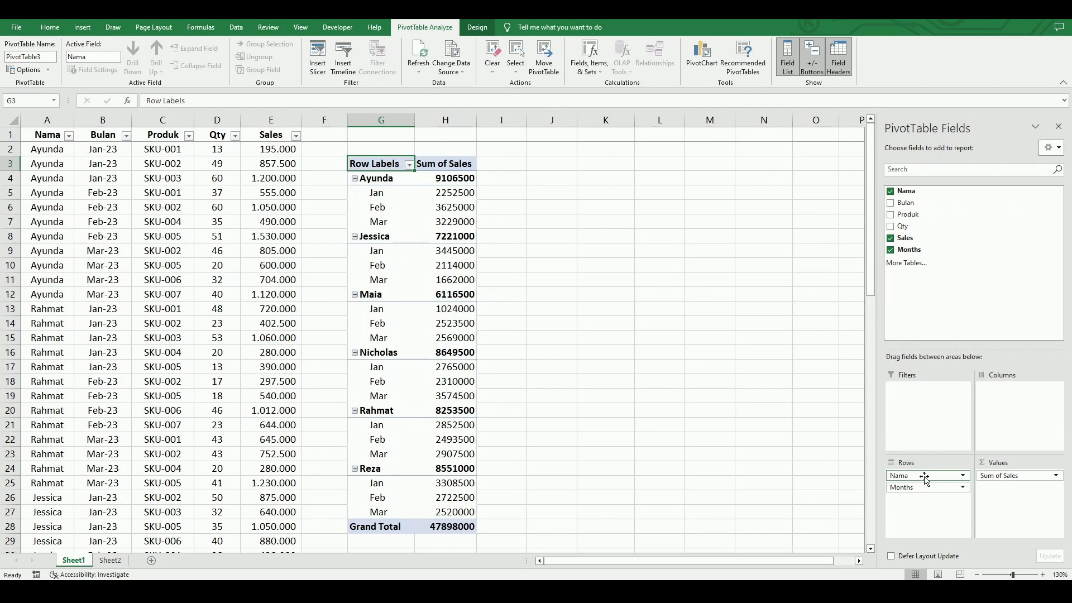
drag(925, 479, 927, 508)
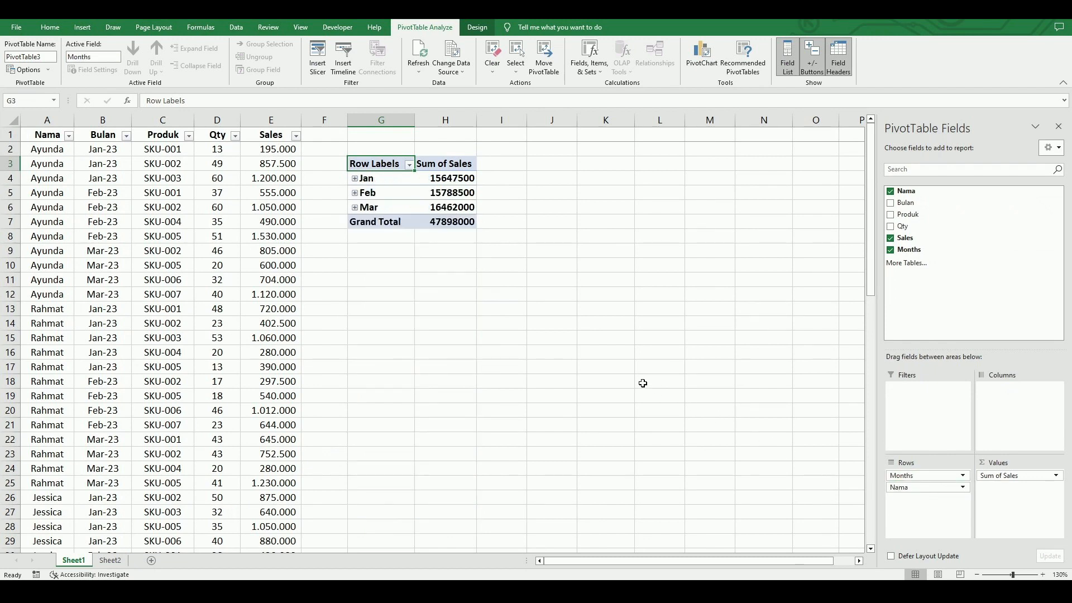
click(356, 179)
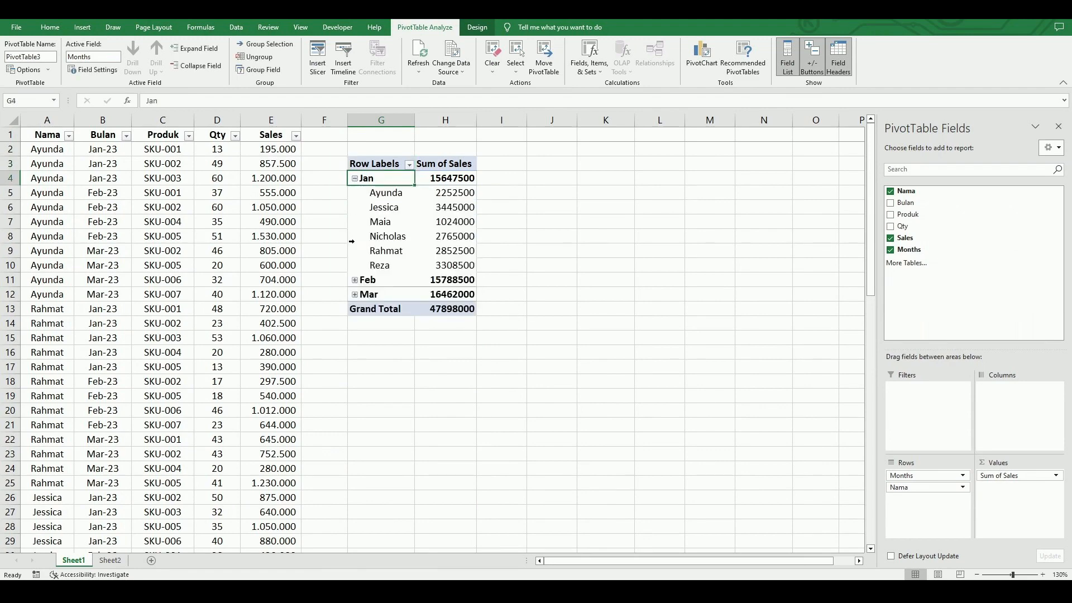
click(356, 280)
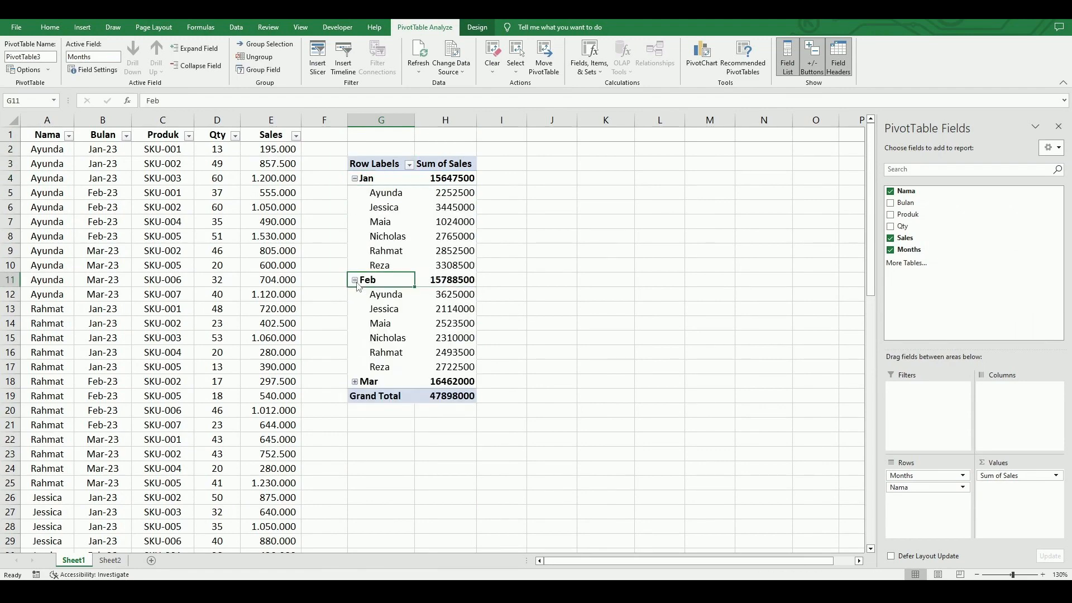
click(355, 382)
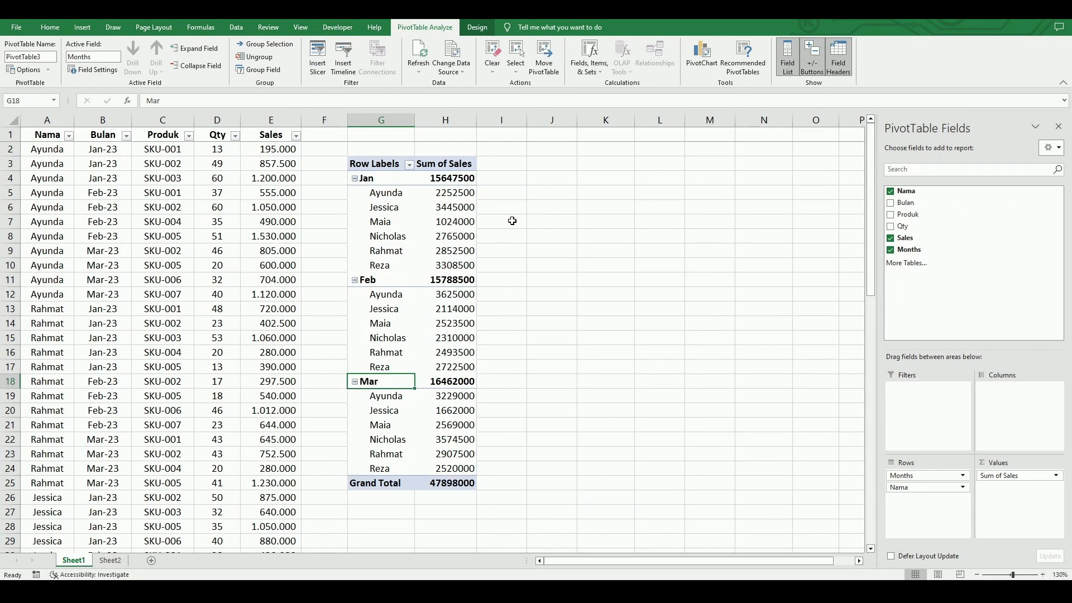
click(450, 209)
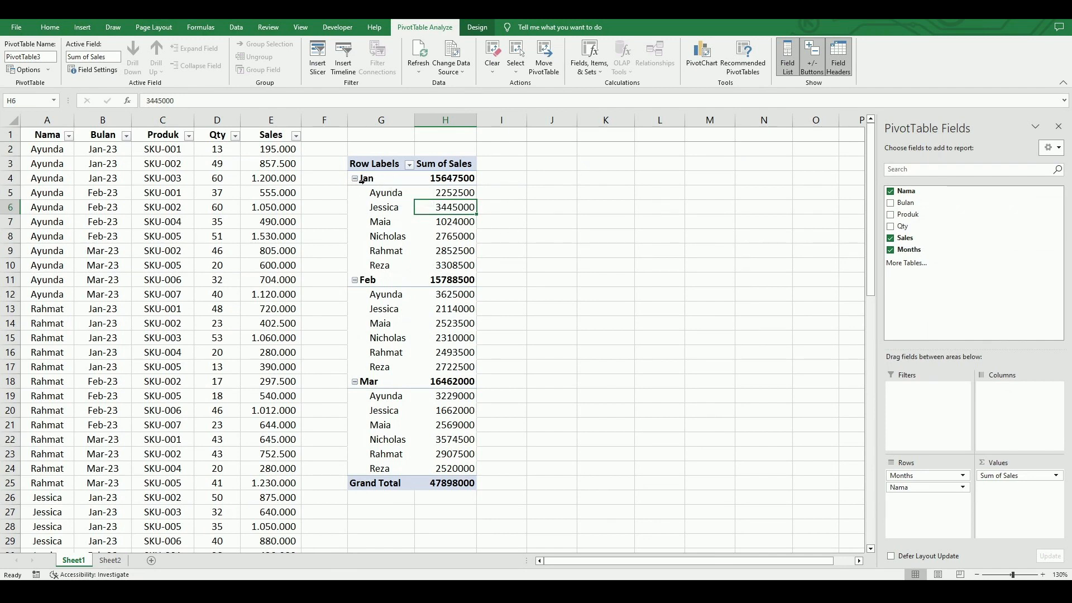
click(389, 174)
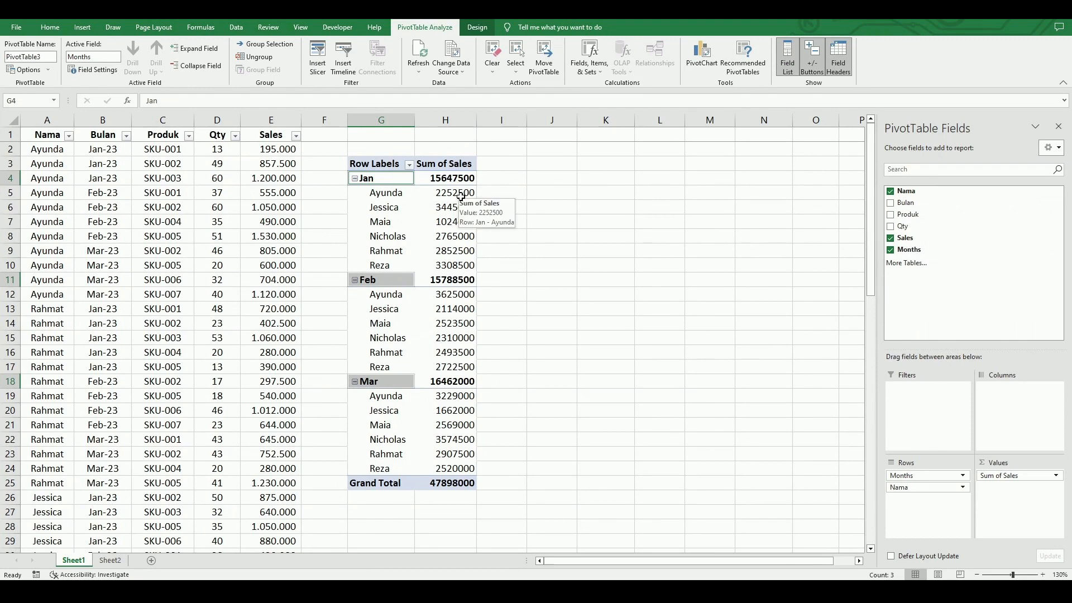
click(497, 267)
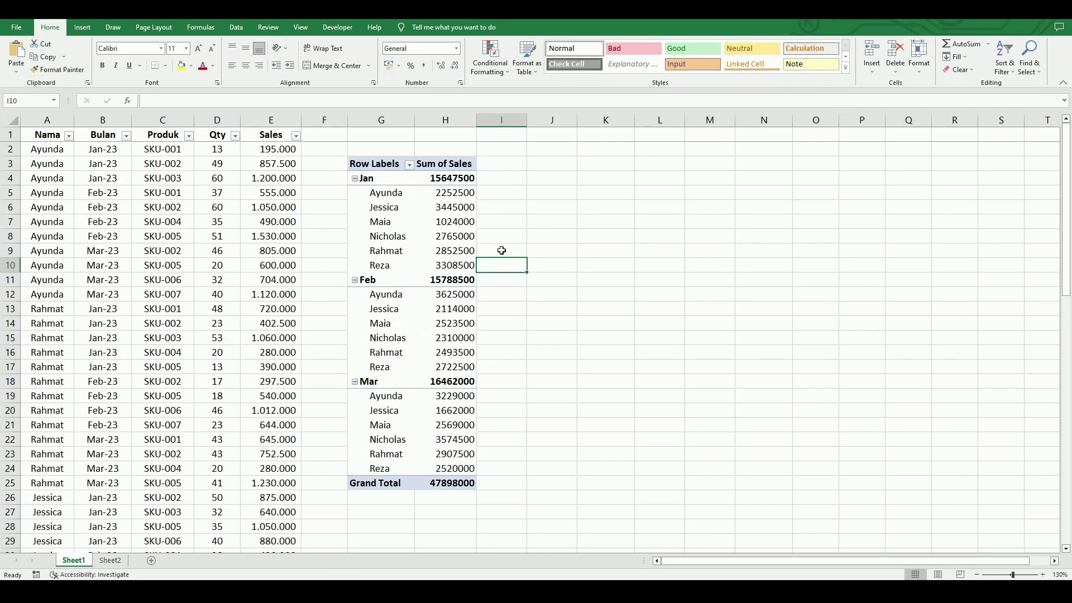
Clear the PivotTable layout by removing the Sales, Months and Nama fields.
click(409, 241)
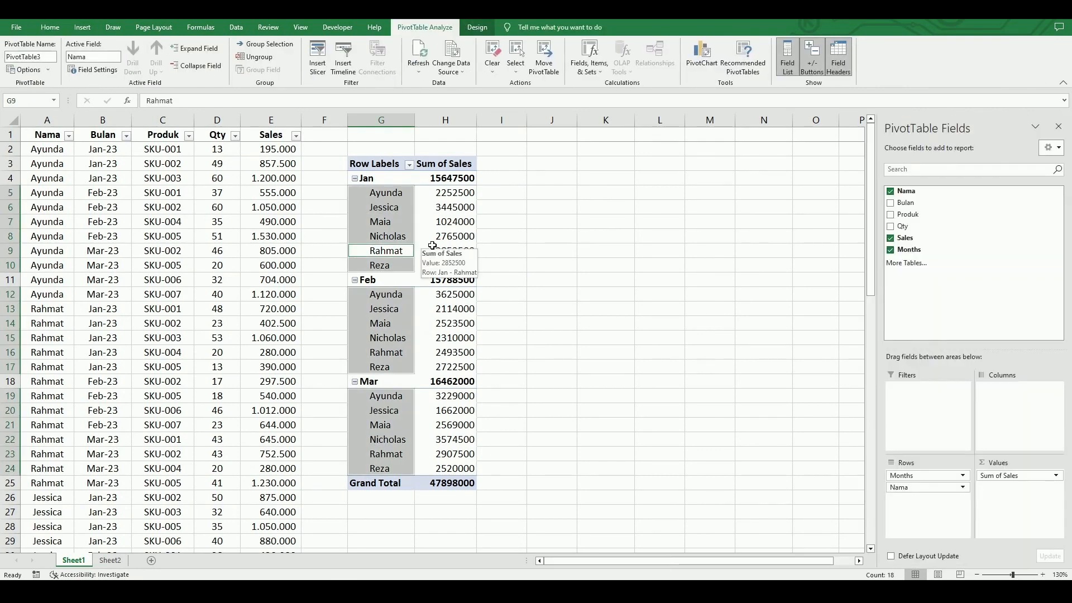
click(432, 246)
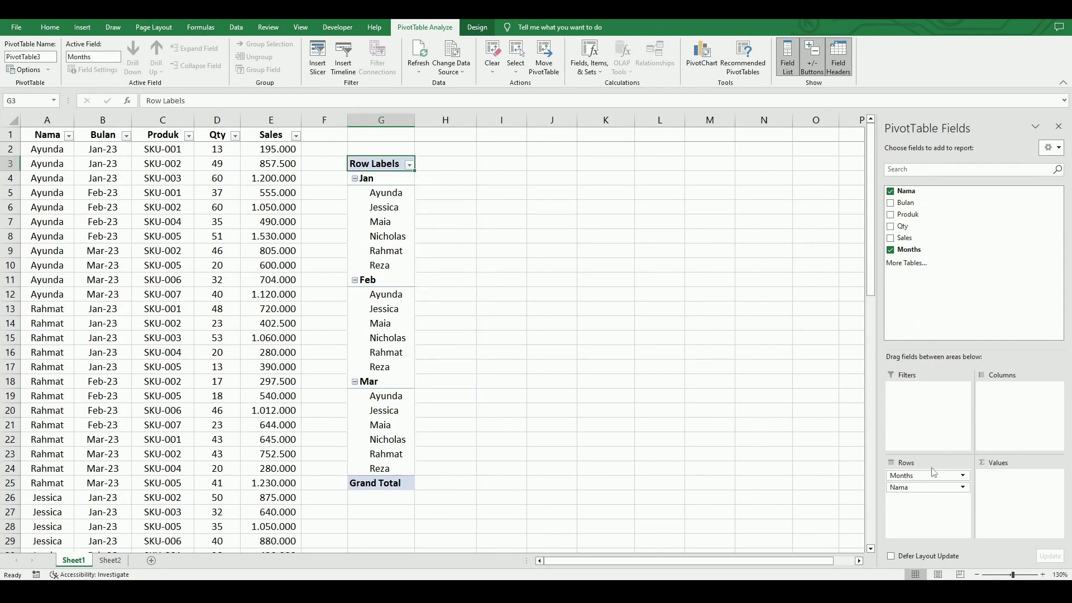
drag(933, 474, 904, 287)
drag(914, 474, 922, 279)
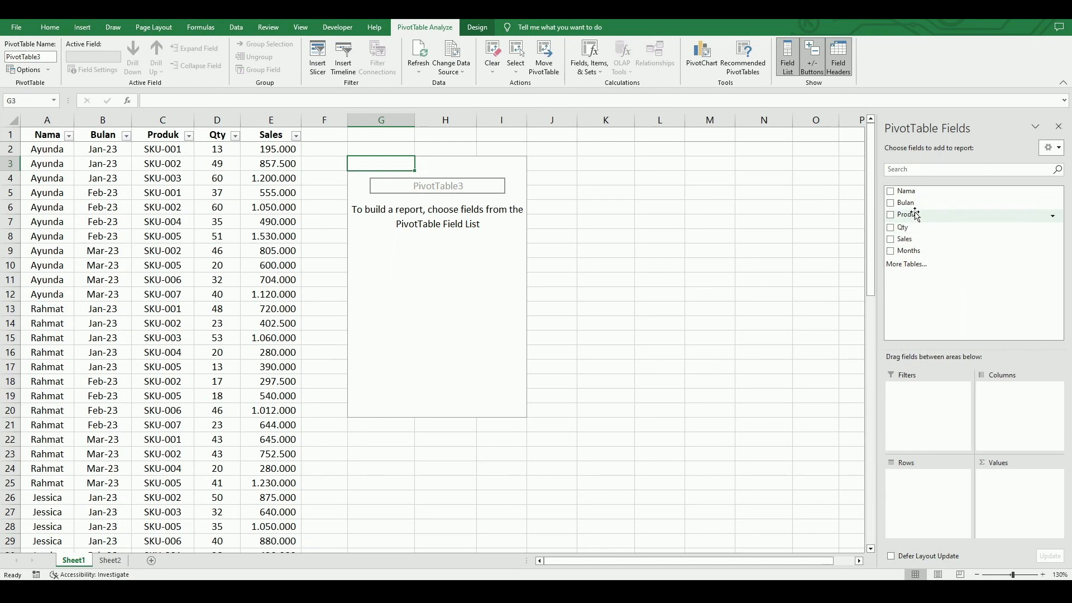
Rebuild the PivotTable with Months above Produk as rows and Qty summed as values.
drag(913, 214, 917, 479)
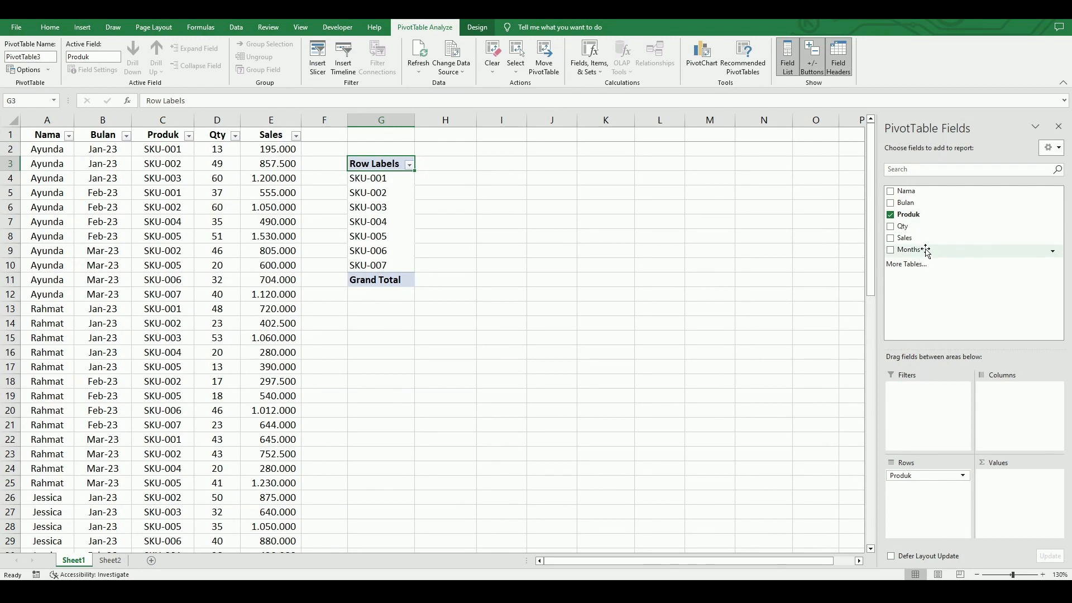
drag(916, 250, 925, 485)
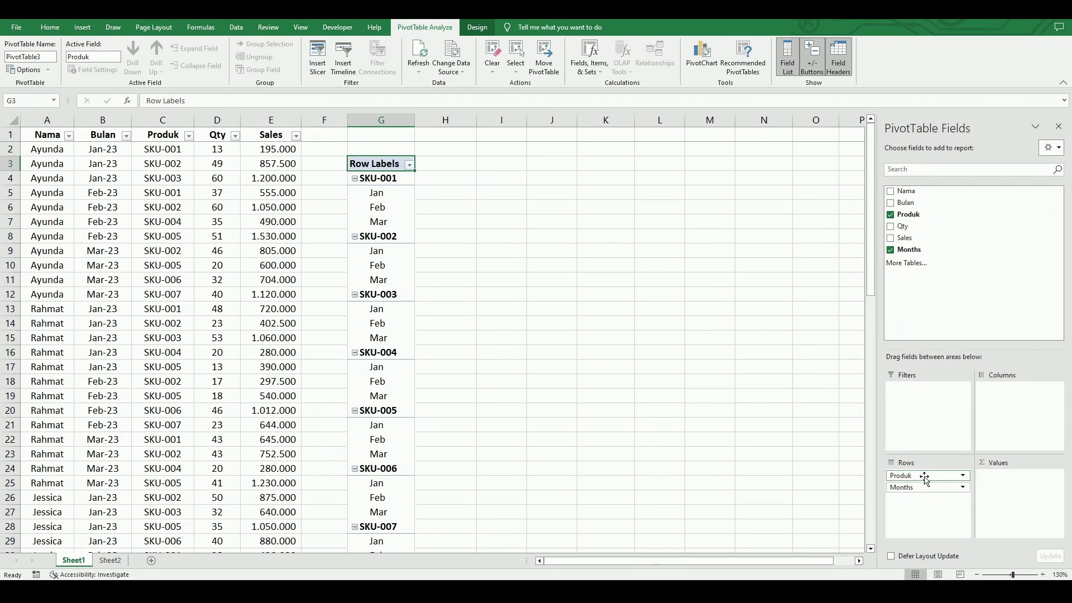
drag(924, 476, 924, 514)
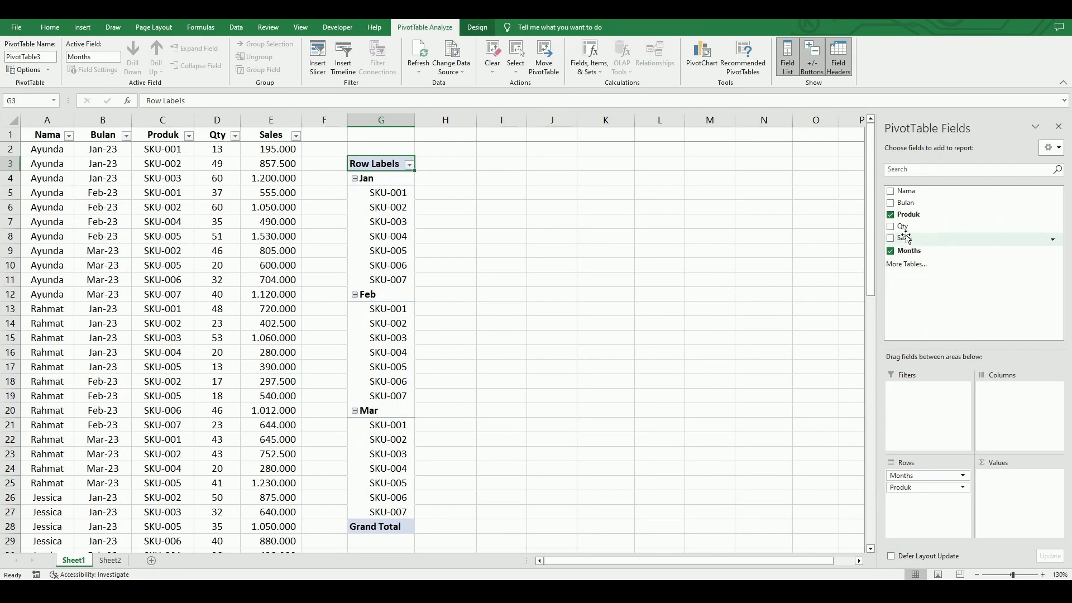
drag(901, 227, 1021, 489)
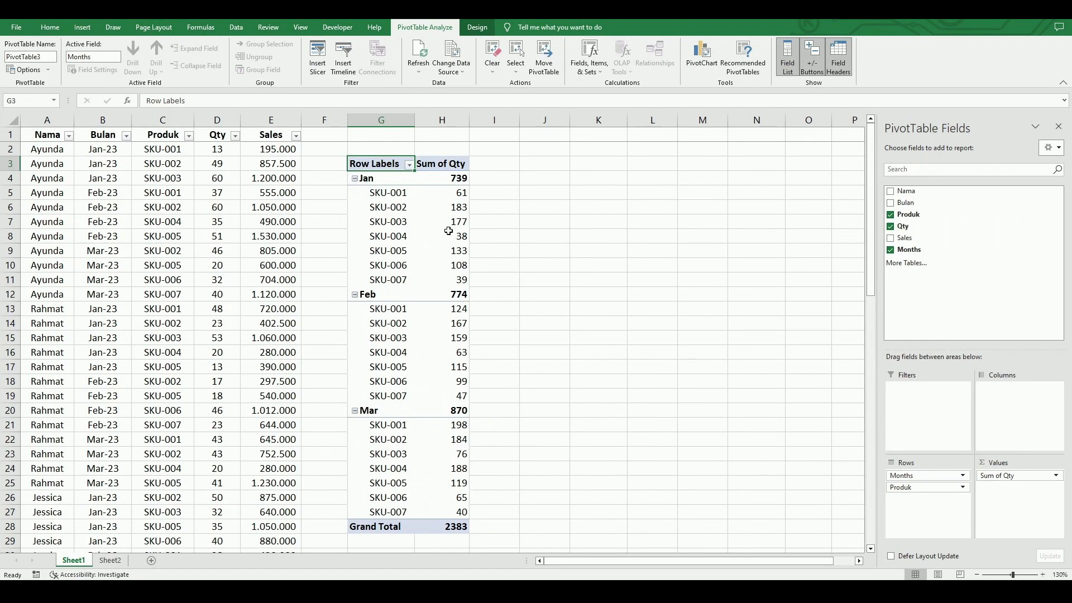
Sort the products within each month by Sum of Qty from largest to smallest.
mouse_move(450, 222)
right_click(441, 208)
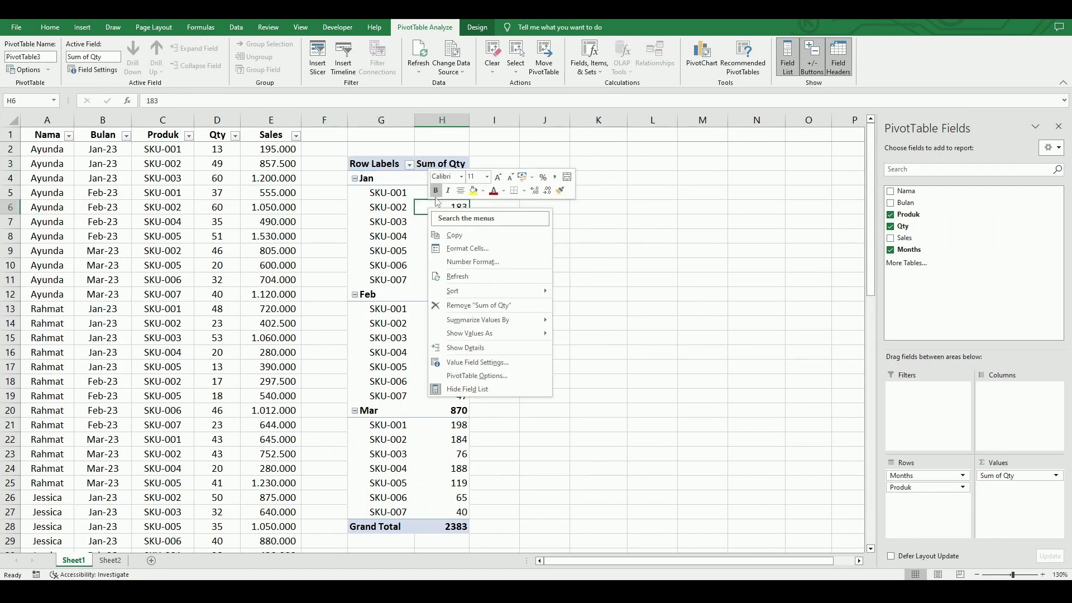
mouse_move(498, 295)
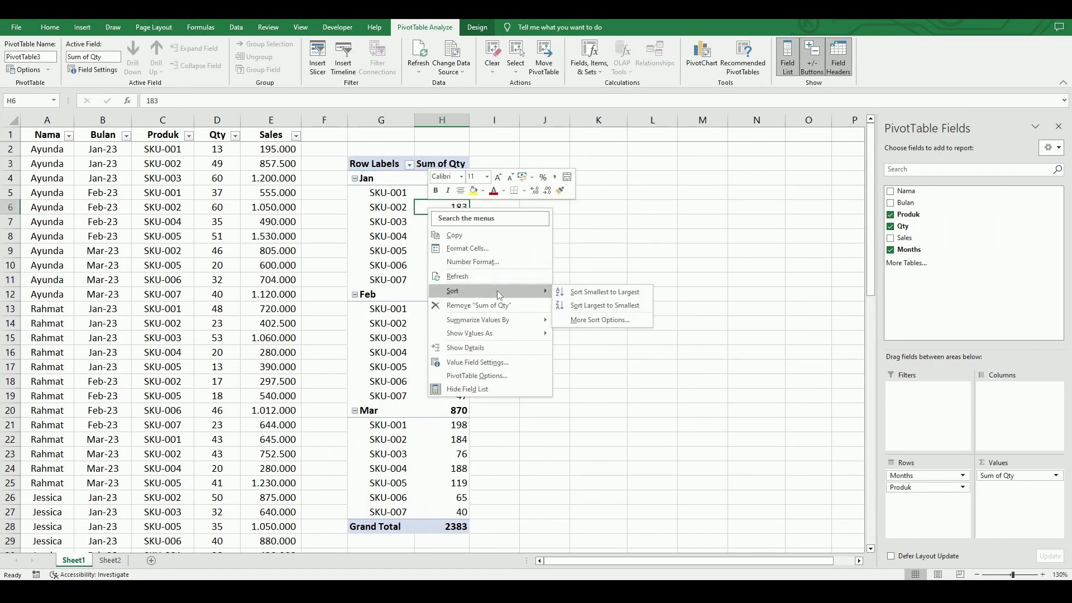
click(602, 306)
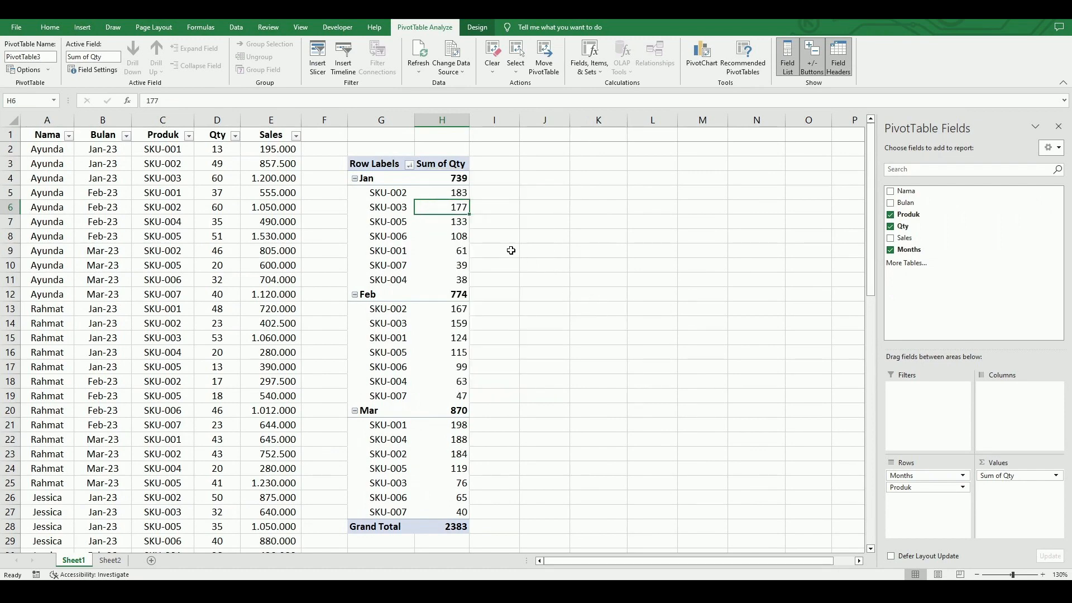
click(492, 224)
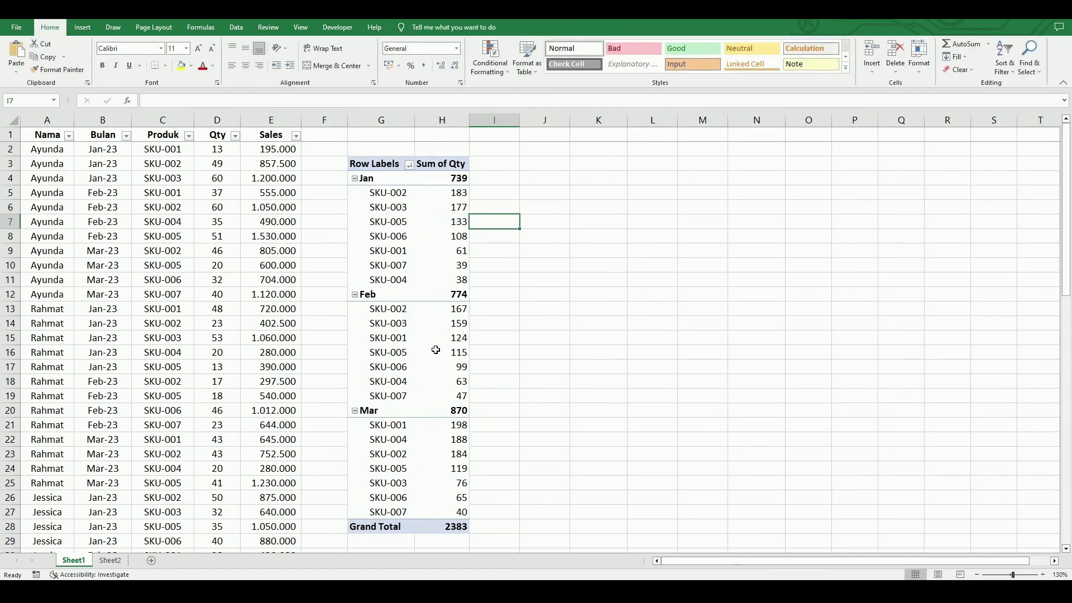
Empty the PivotTable by removing the Qty, Months and Produk fields.
click(431, 231)
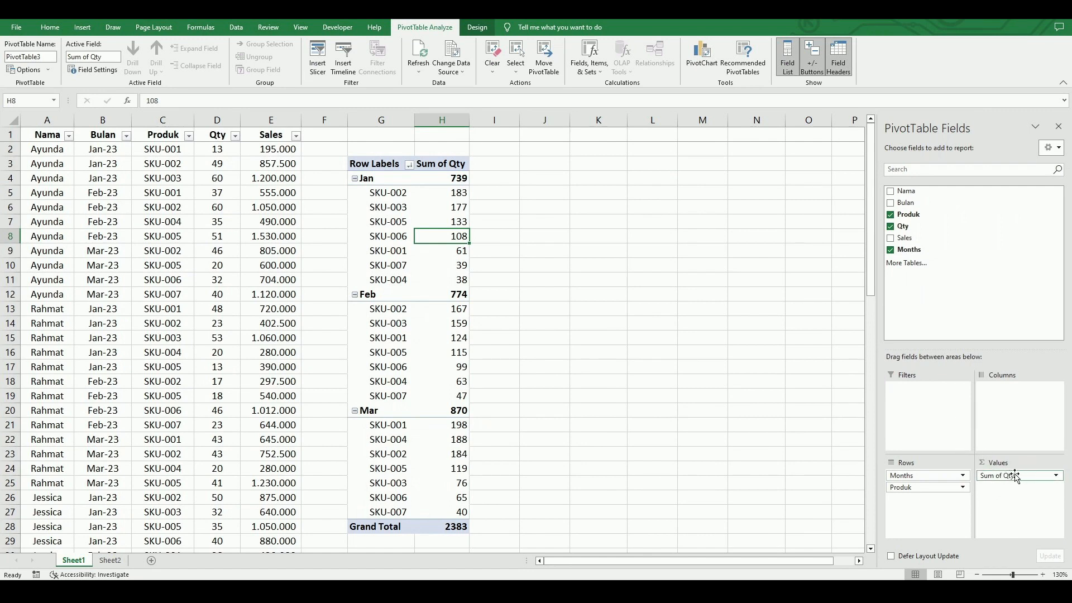
drag(1015, 478, 958, 291)
click(927, 476)
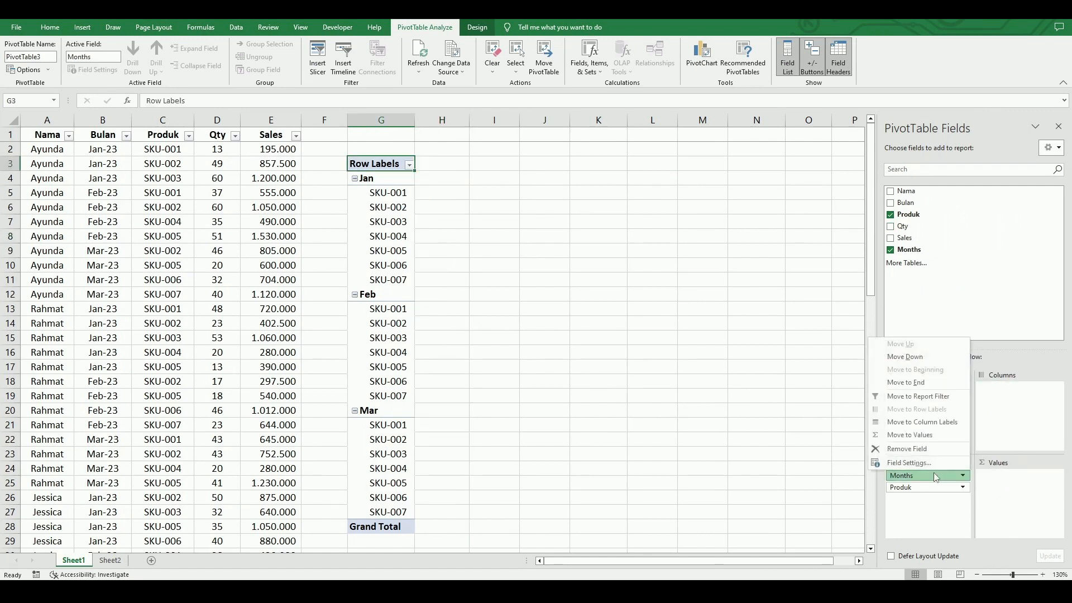
drag(927, 475, 951, 288)
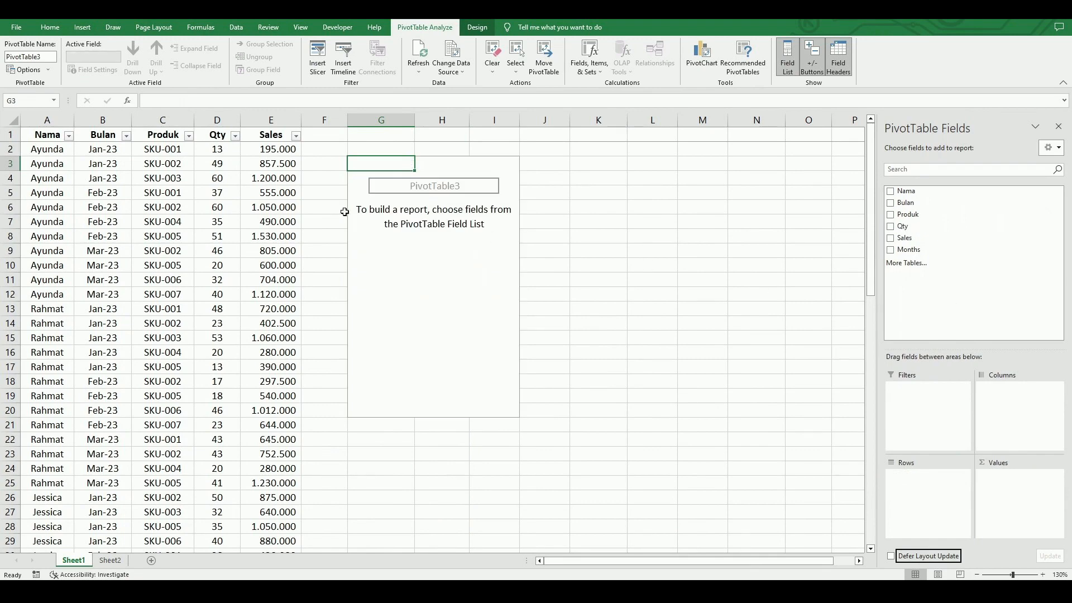
click(56, 150)
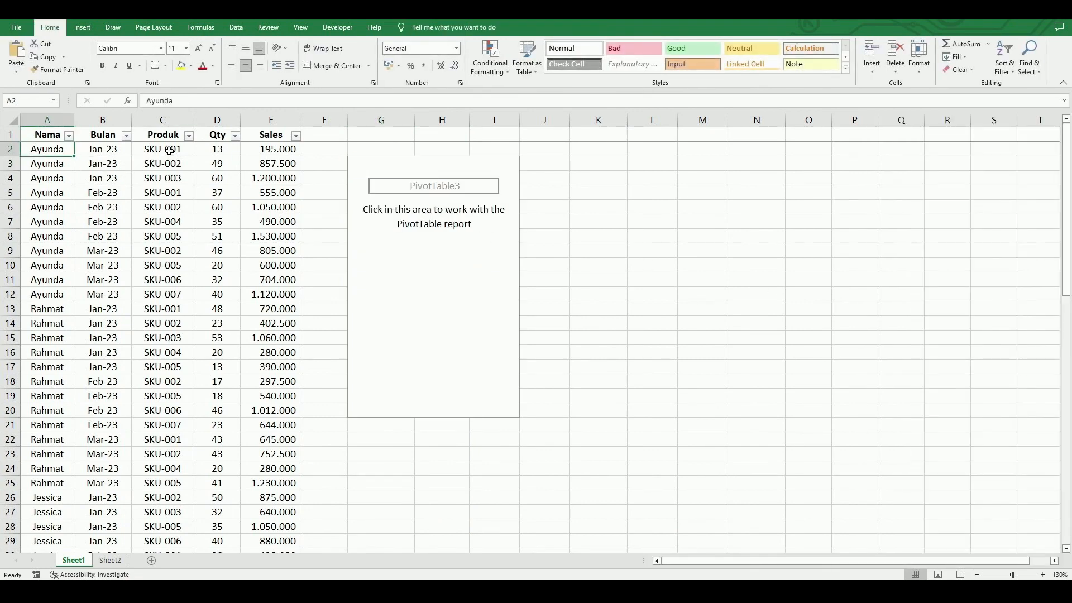
drag(175, 150, 175, 175)
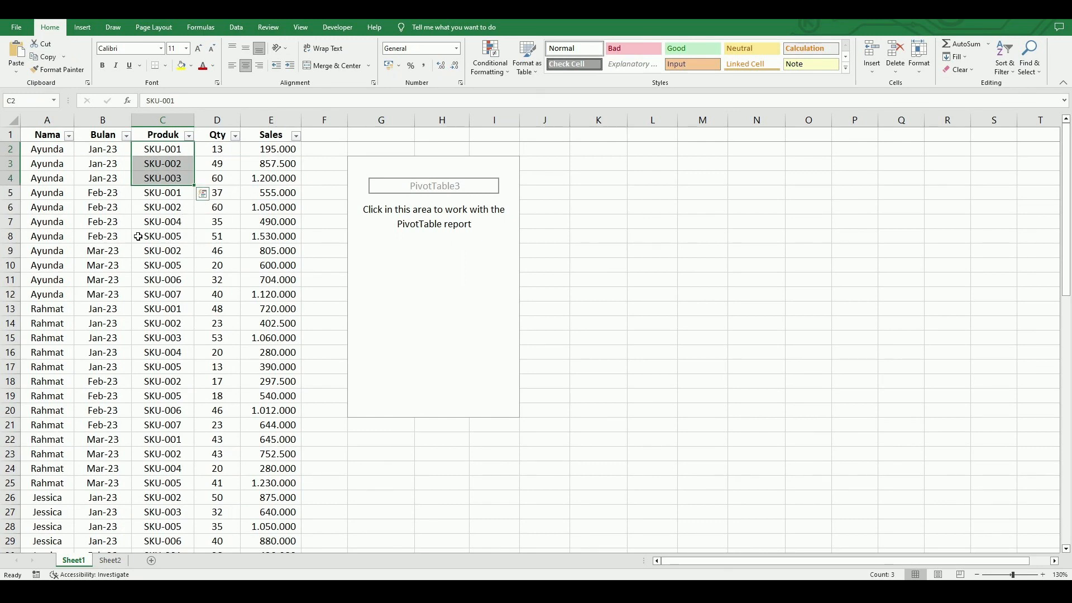
drag(171, 194, 174, 233)
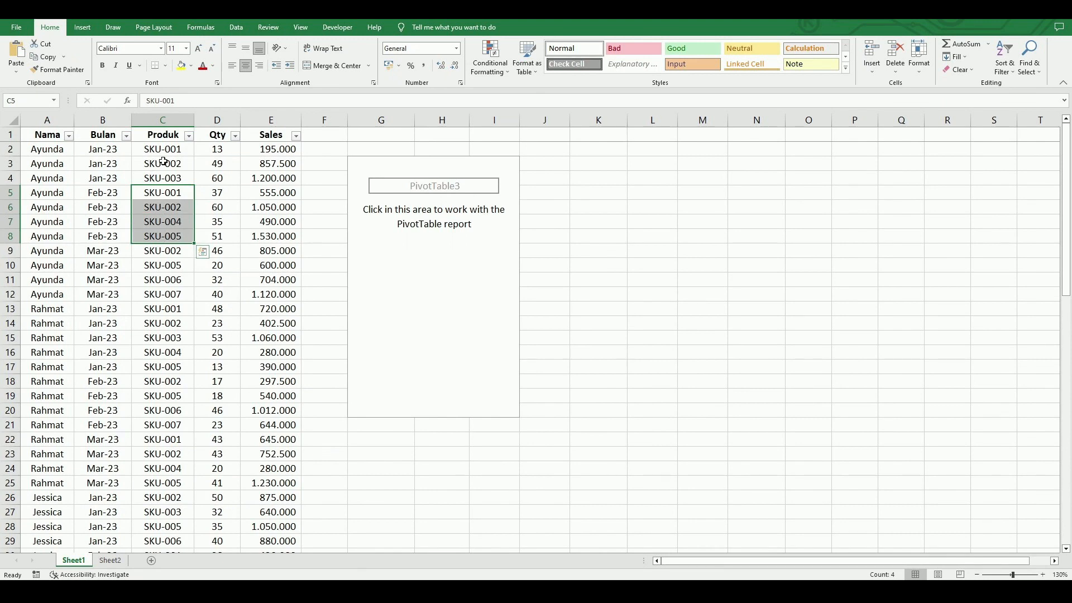
Build the PivotTable with Nama above Months as rows, without Bulan, and the count of Produk as values.
click(447, 253)
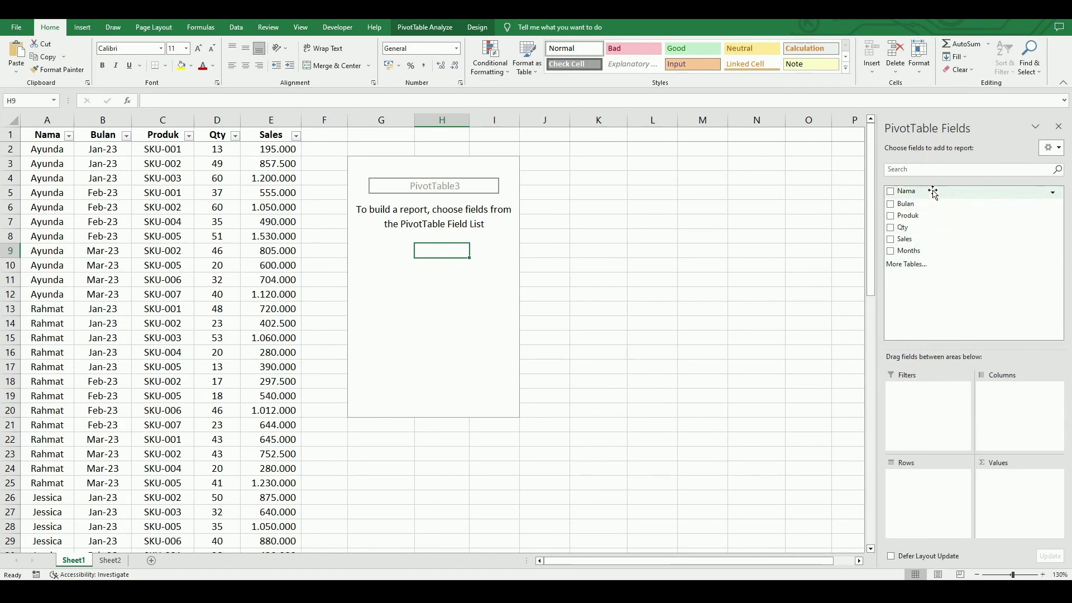
drag(931, 191, 934, 480)
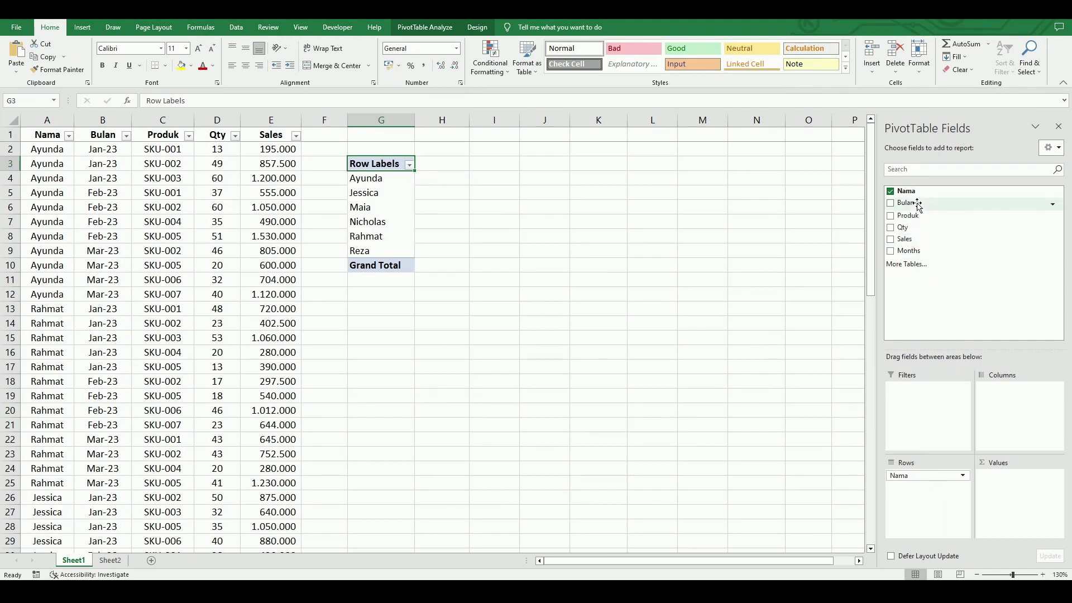
drag(919, 205, 967, 250)
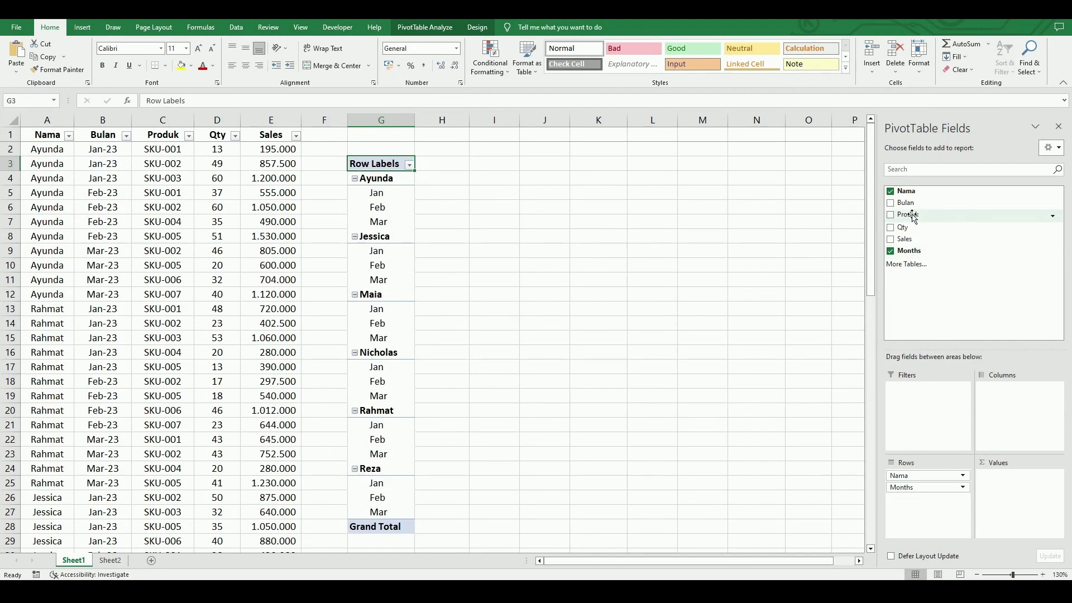
drag(929, 227, 1003, 494)
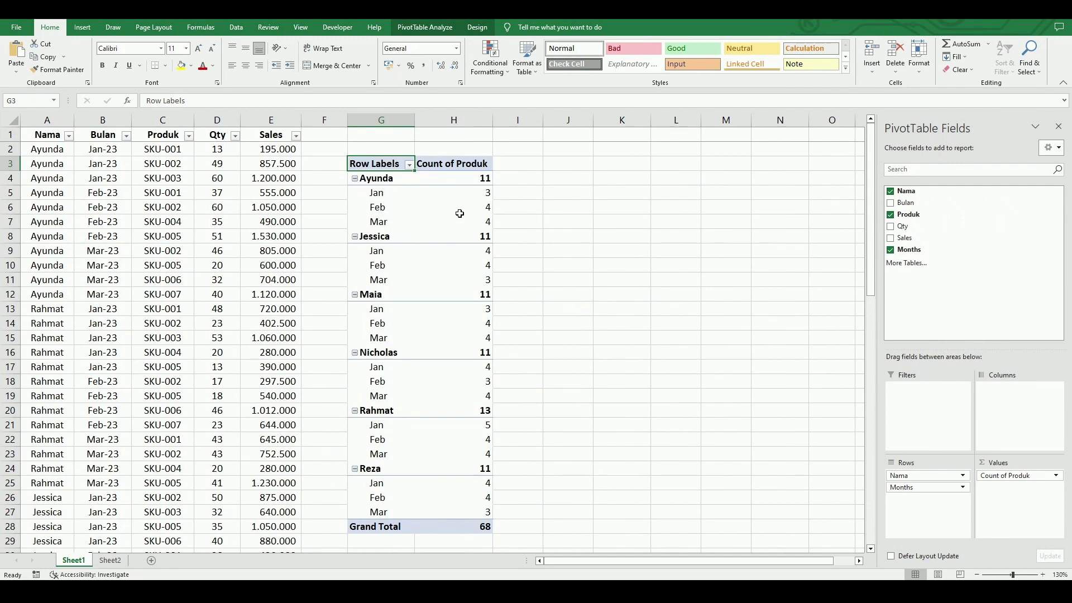
Review the calculation types in the Produk value field settings and keep Count as the summary function.
mouse_move(445, 223)
click(1056, 476)
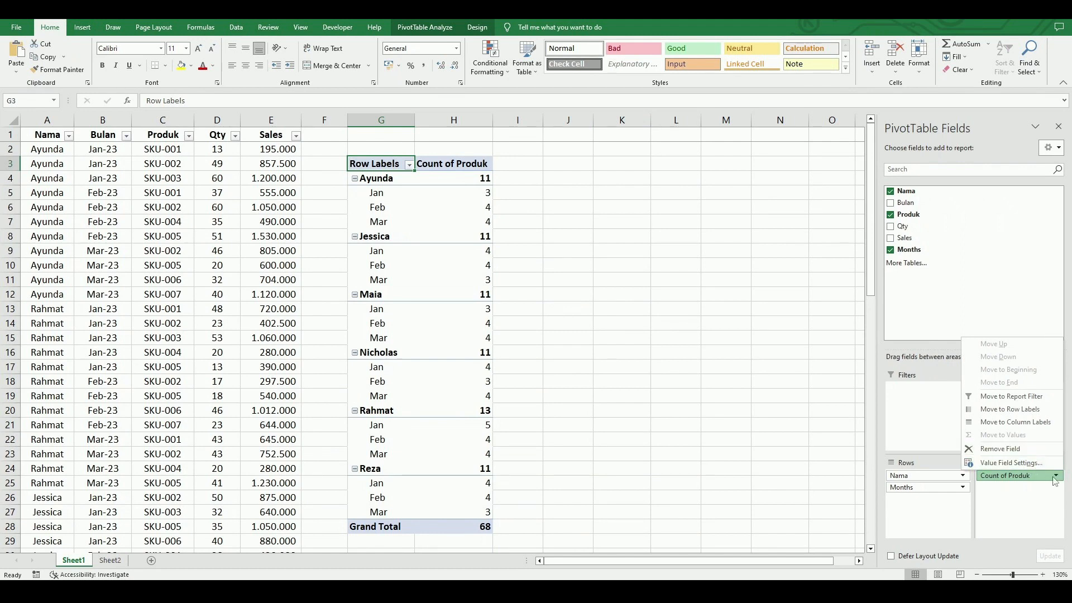
click(1012, 464)
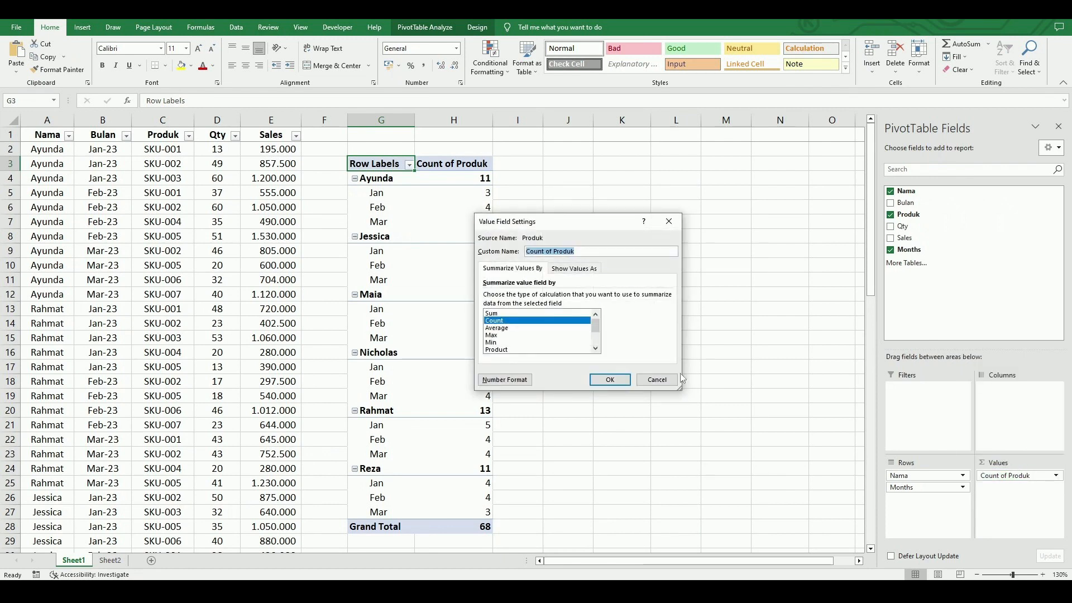
click(550, 320)
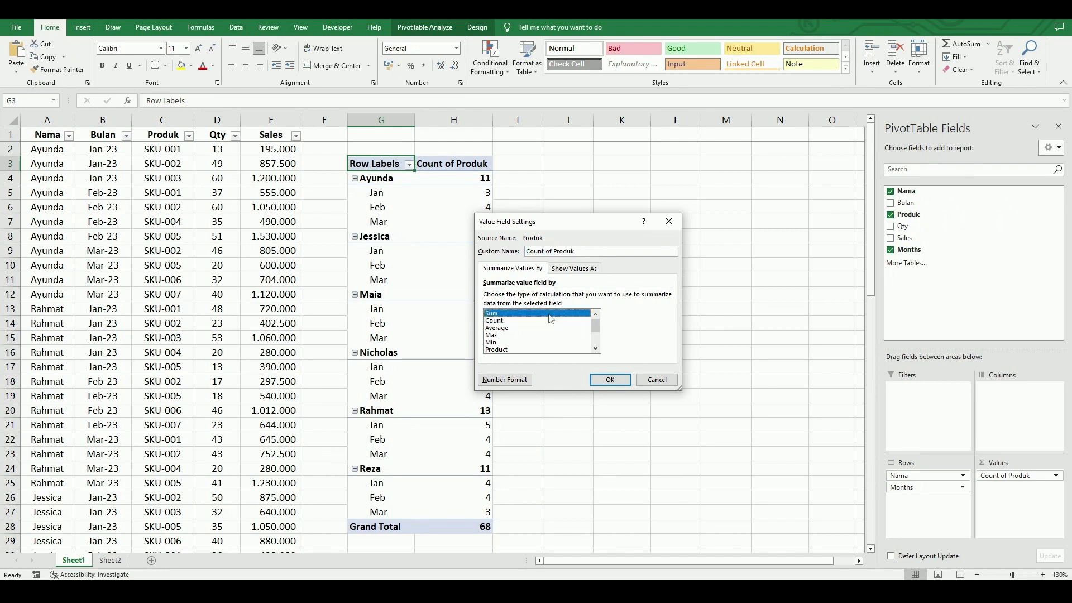
click(512, 329)
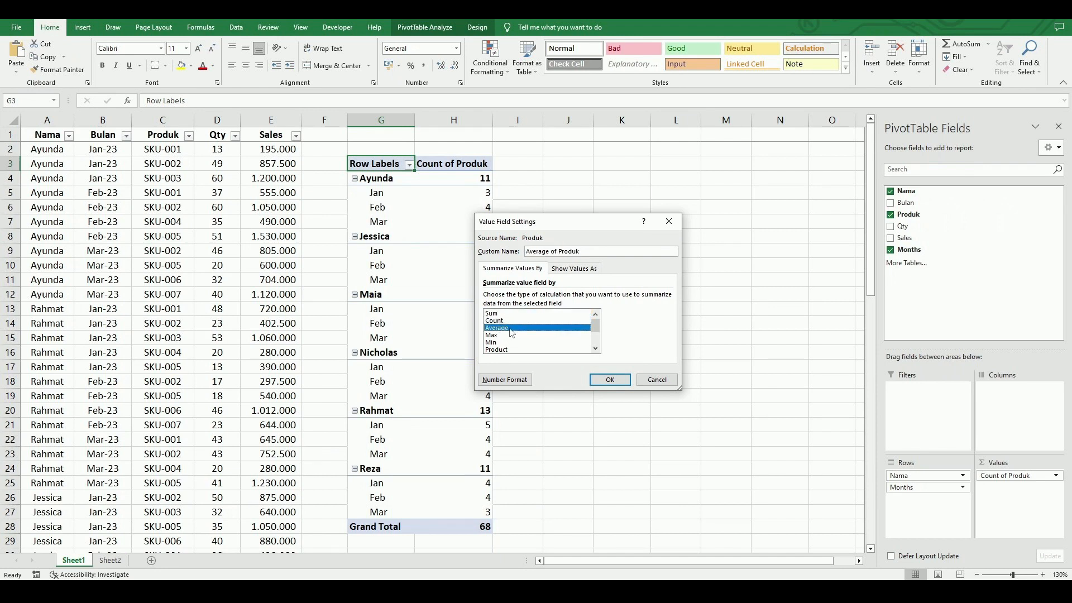
click(509, 335)
click(508, 342)
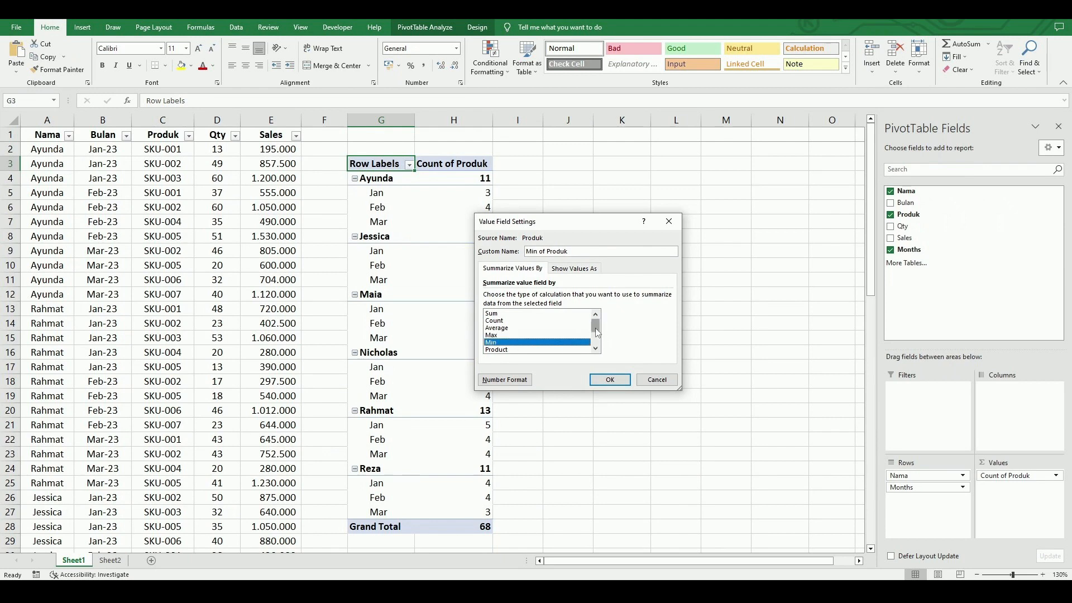
drag(597, 332, 598, 338)
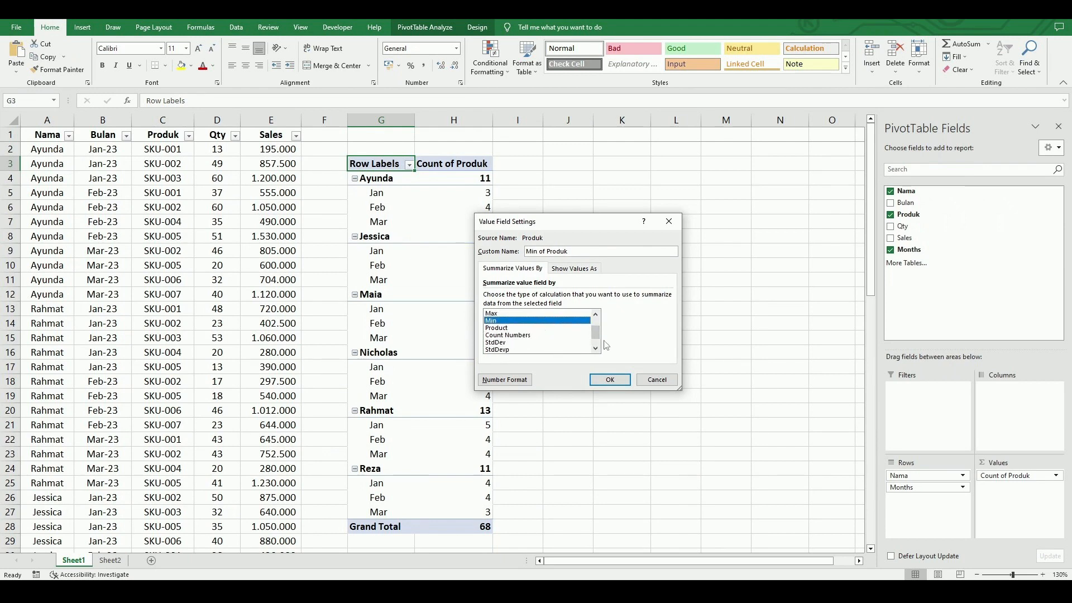
scroll(602, 339, down, 1)
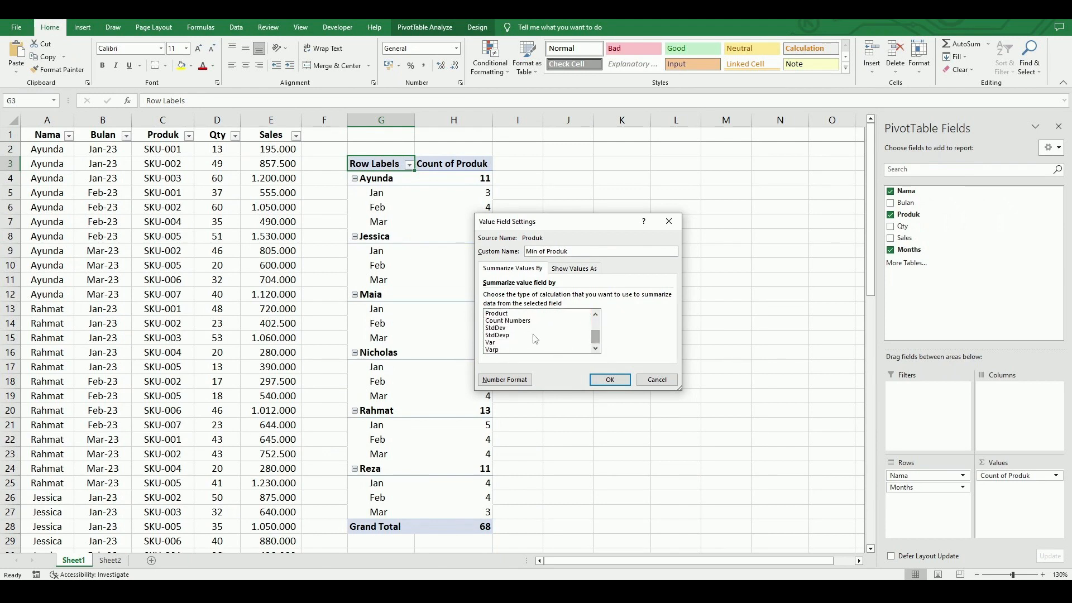
drag(595, 336, 595, 323)
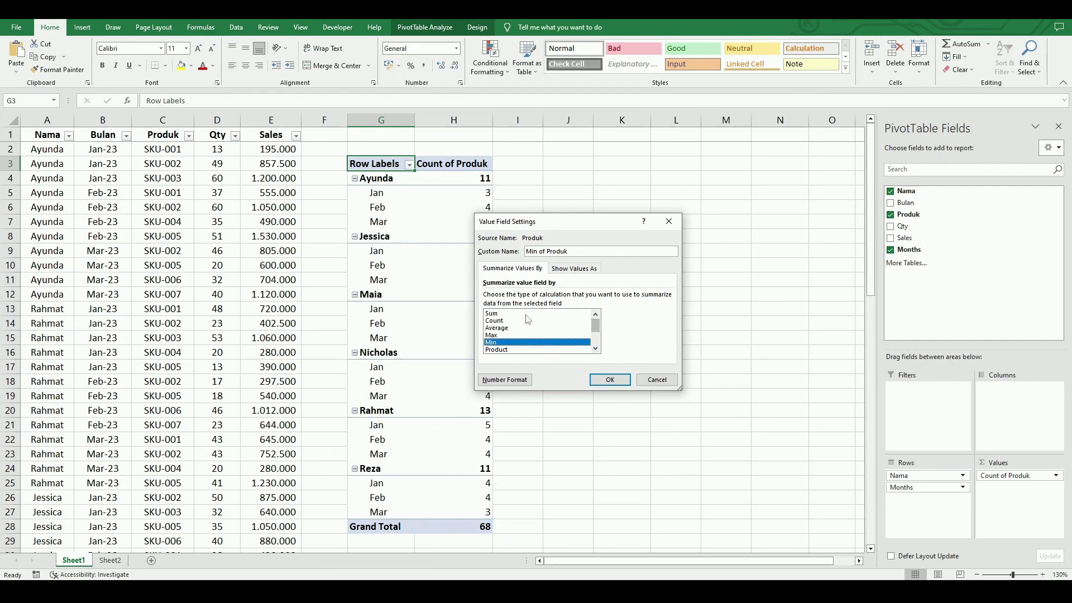
click(506, 320)
click(610, 380)
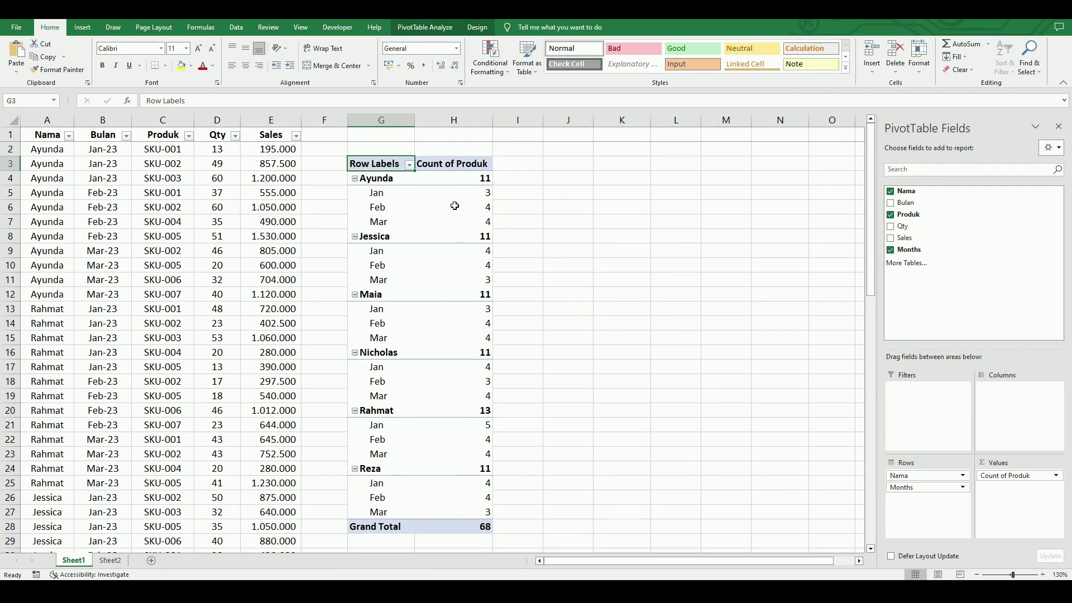
Add Qty and Sales as summed values after the Produk count.
mouse_move(456, 201)
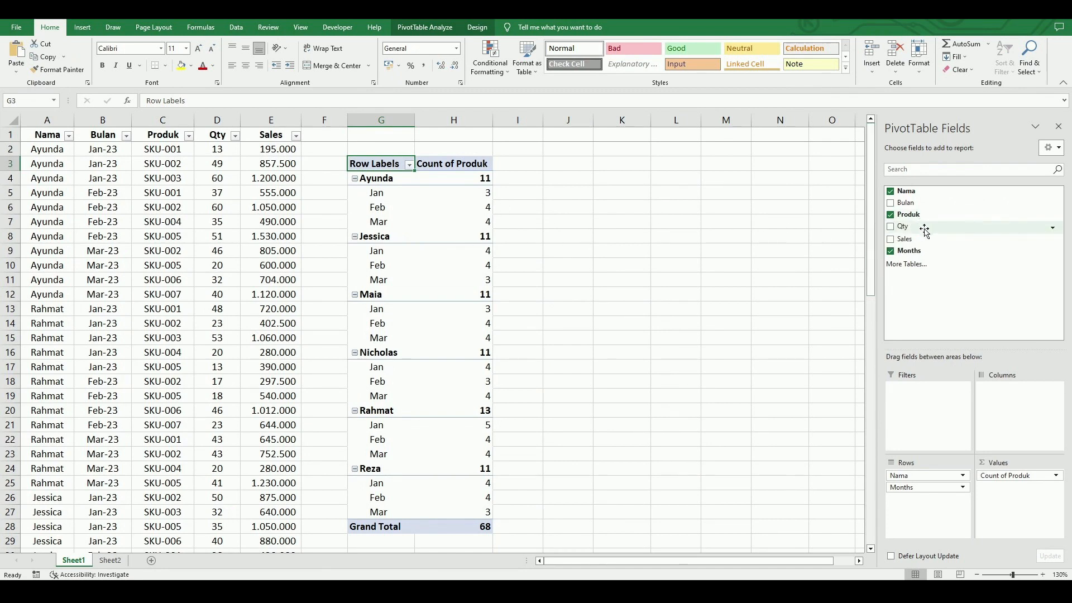
drag(918, 229, 1022, 505)
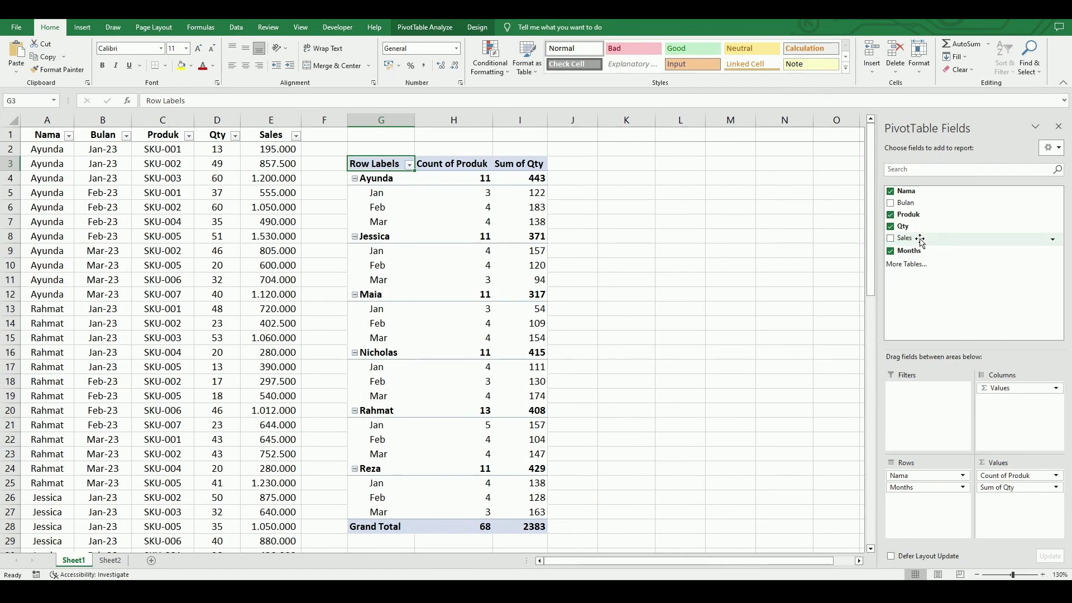
drag(920, 241, 1022, 508)
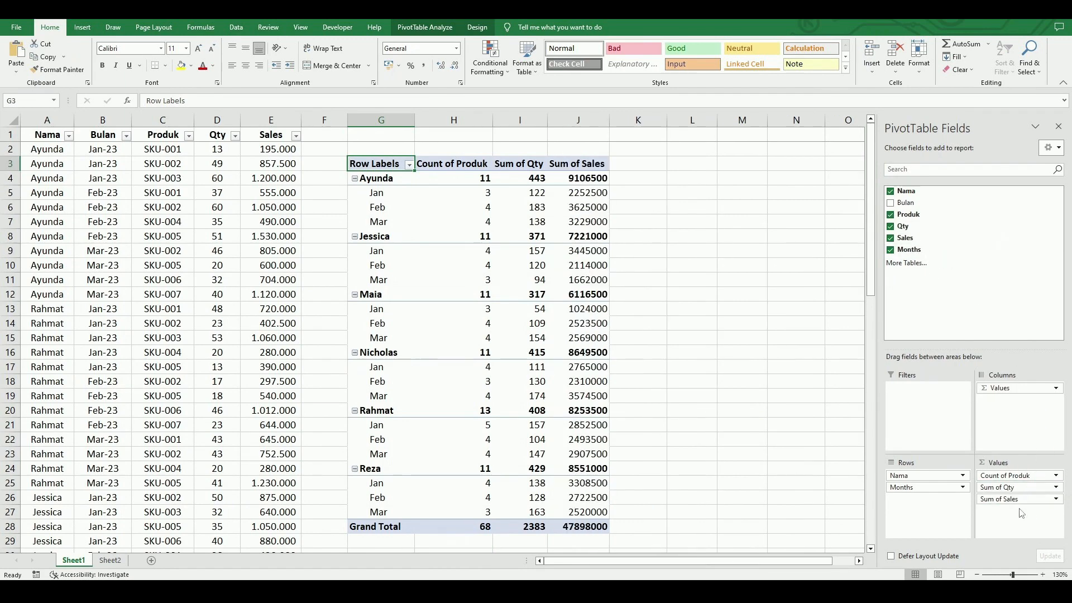